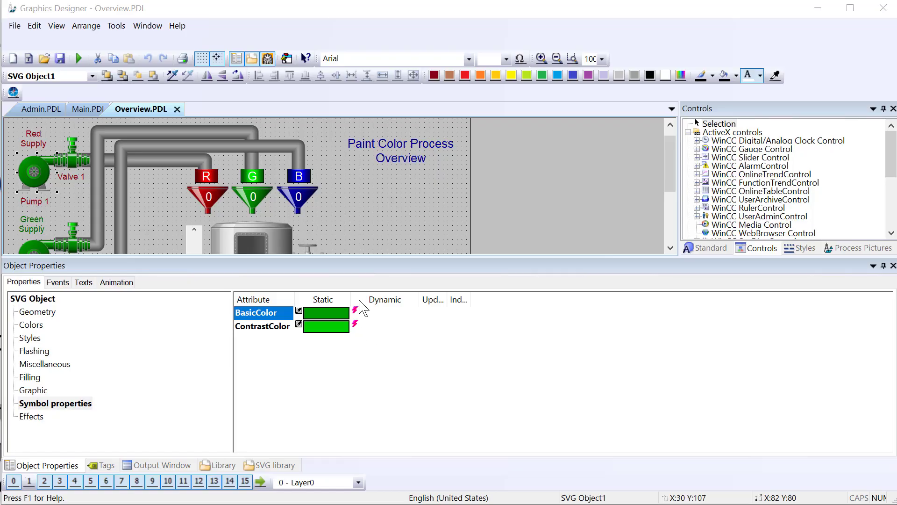
Show the pump SVG's Red.PUMP_ON colour animation in a taller properties panel.
{"action": "left_click", "coordinate": [355, 313]}
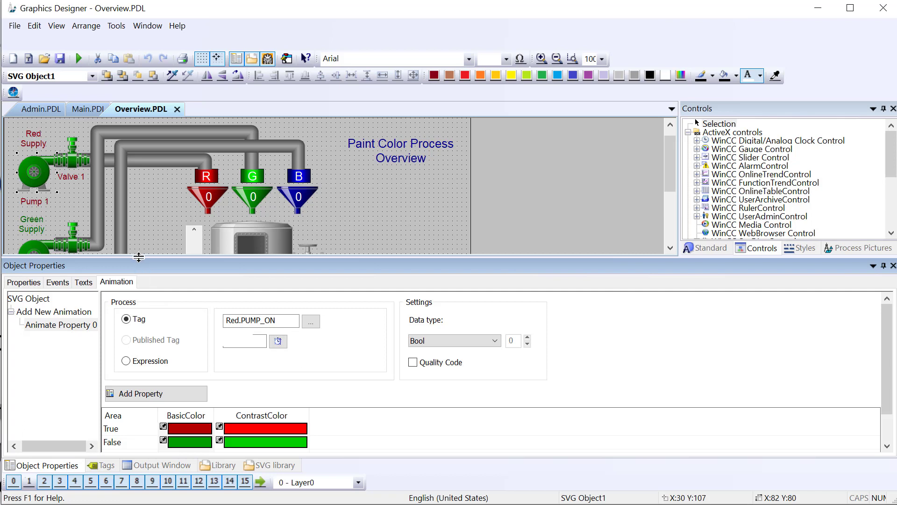
{"action": "left_click_drag", "start_coordinate": [138, 257], "coordinate": [139, 235]}
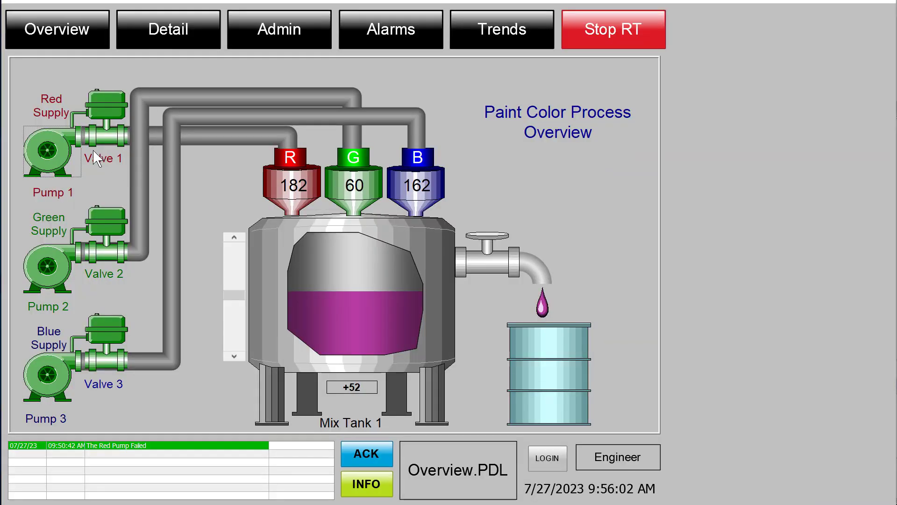
Start the Red Pump from its faceplate, simulate a failure, reset it to OK, and close the faceplate.
{"action": "left_click", "coordinate": [70, 152]}
{"action": "left_click", "coordinate": [253, 226]}
{"action": "left_click", "coordinate": [78, 141]}
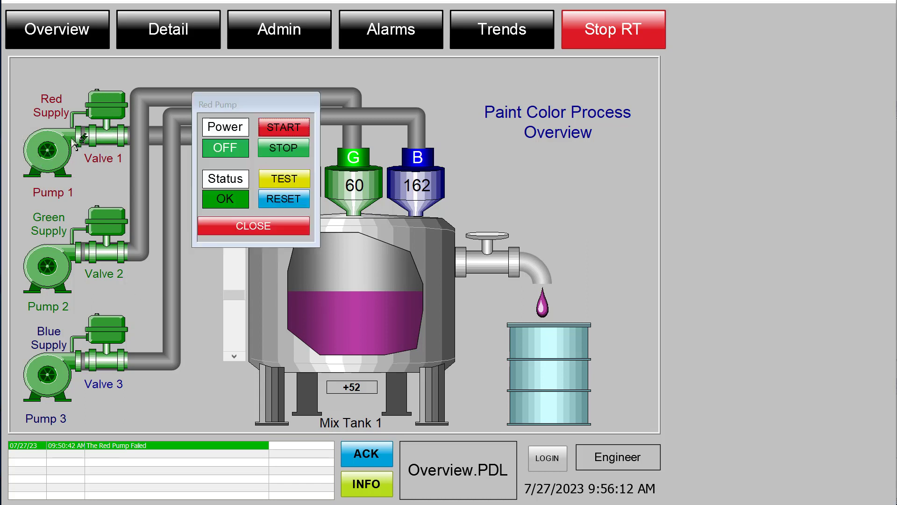
{"action": "left_click", "coordinate": [273, 187]}
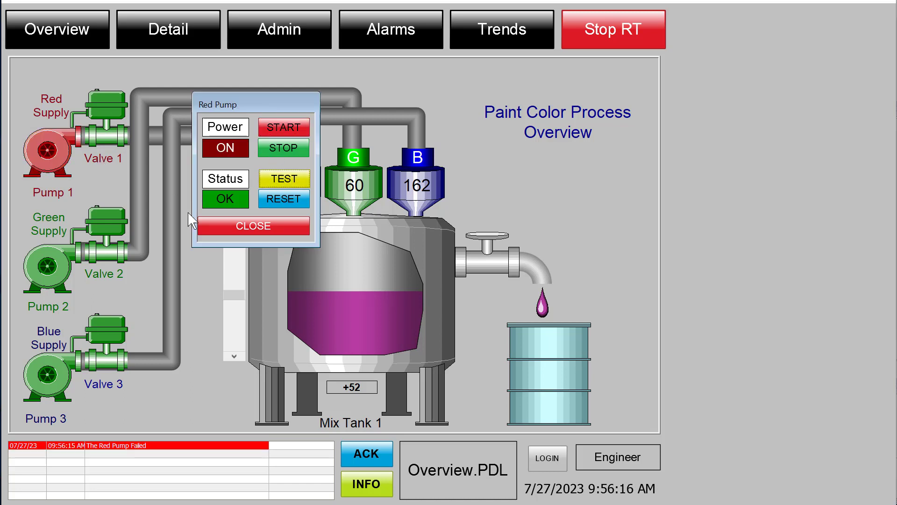
{"action": "left_click", "coordinate": [224, 231]}
{"action": "left_click", "coordinate": [42, 154]}
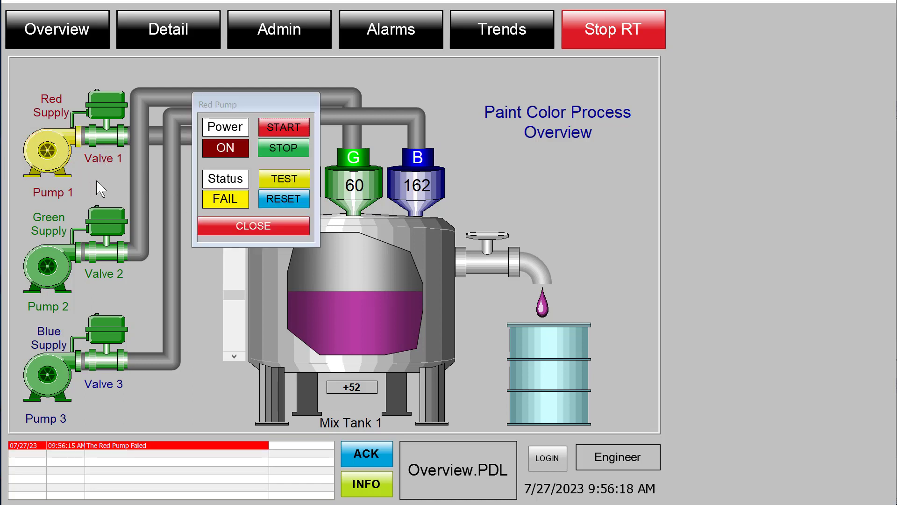
{"action": "left_click", "coordinate": [295, 196]}
{"action": "left_click", "coordinate": [201, 227]}
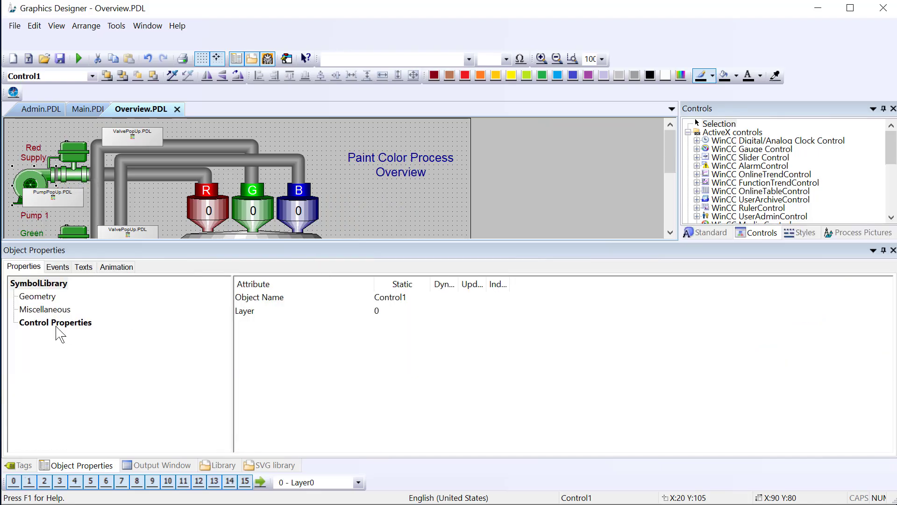
Review the symbol's BlinkMode dynamic (Red.PUMP_FAIL) and ForeColor dynamic (Red.PUMP_ON) without changes.
{"action": "left_click", "coordinate": [55, 324]}
{"action": "left_click", "coordinate": [255, 313]}
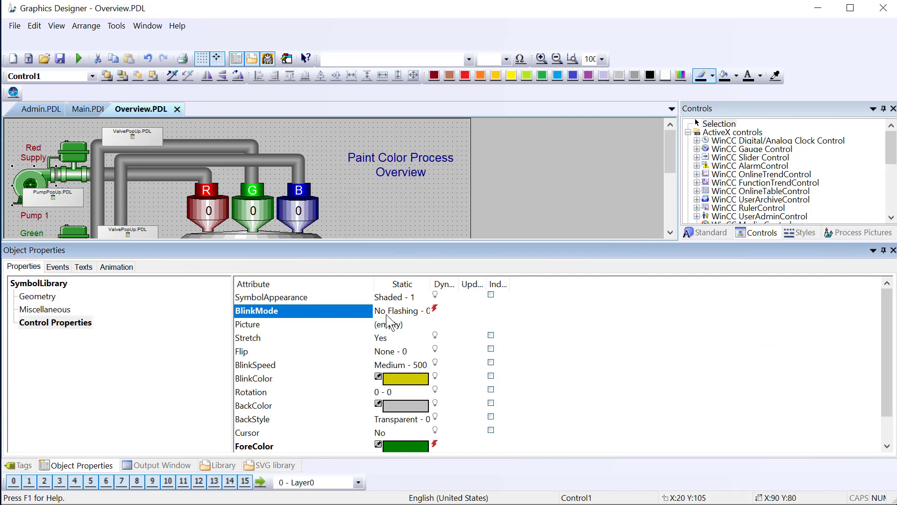
{"action": "double_click", "coordinate": [435, 311]}
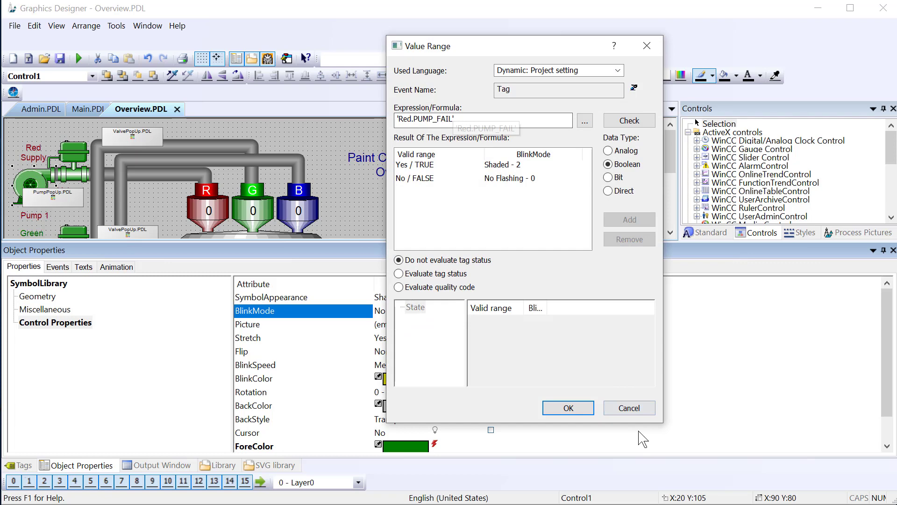
{"action": "left_click", "coordinate": [642, 408]}
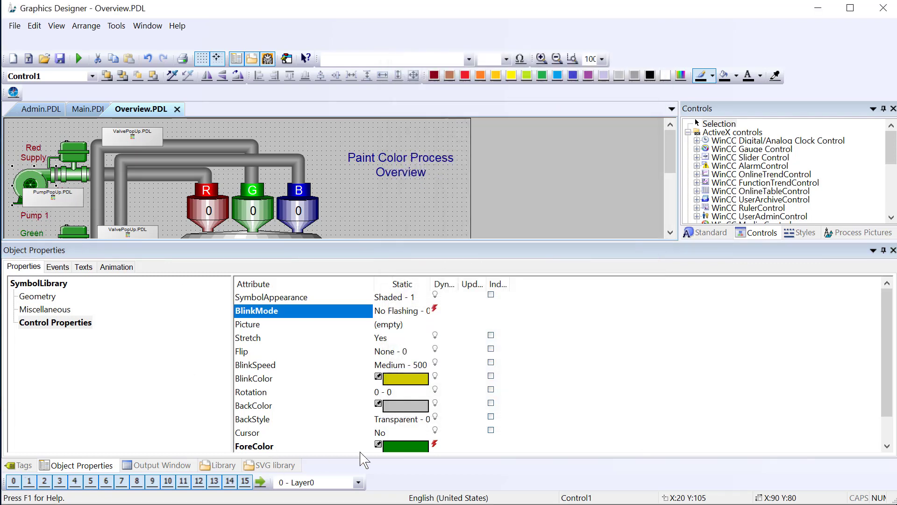
{"action": "double_click", "coordinate": [434, 444]}
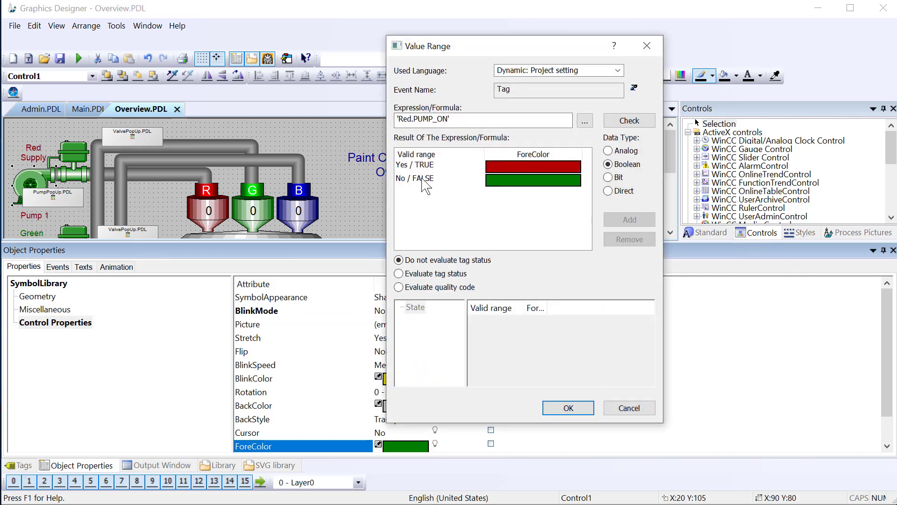
{"action": "left_click", "coordinate": [569, 408]}
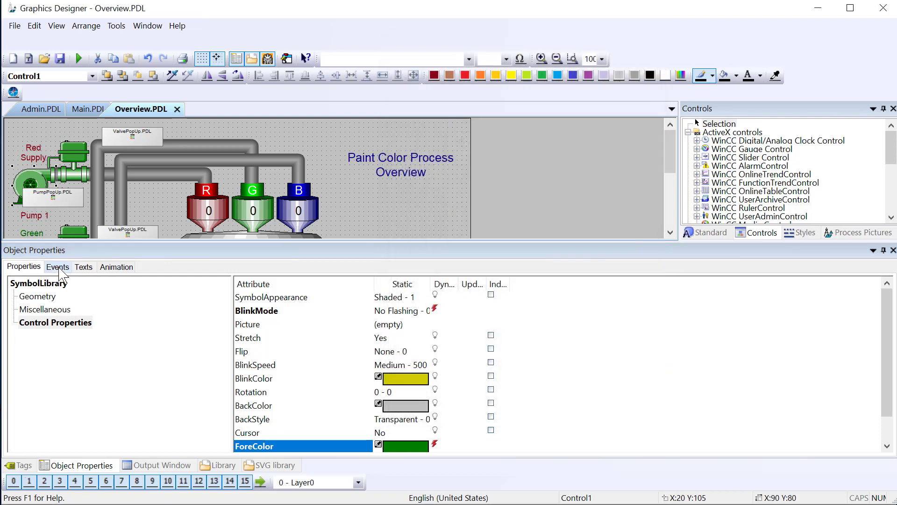
Check the OnClick action that opens the pump window, then bring up the SVG symbol library.
{"action": "left_click", "coordinate": [57, 267]}
{"action": "left_click", "coordinate": [128, 300]}
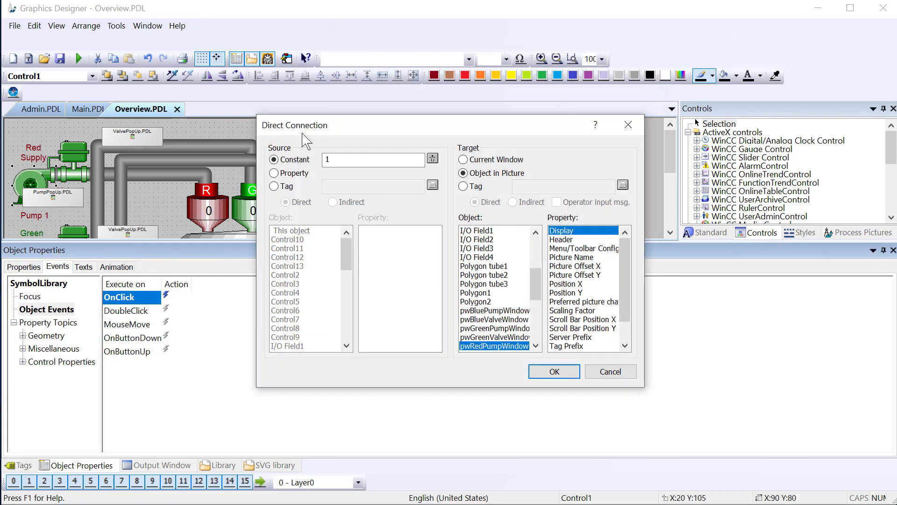
{"action": "left_click", "coordinate": [555, 371]}
{"action": "left_click", "coordinate": [273, 466]}
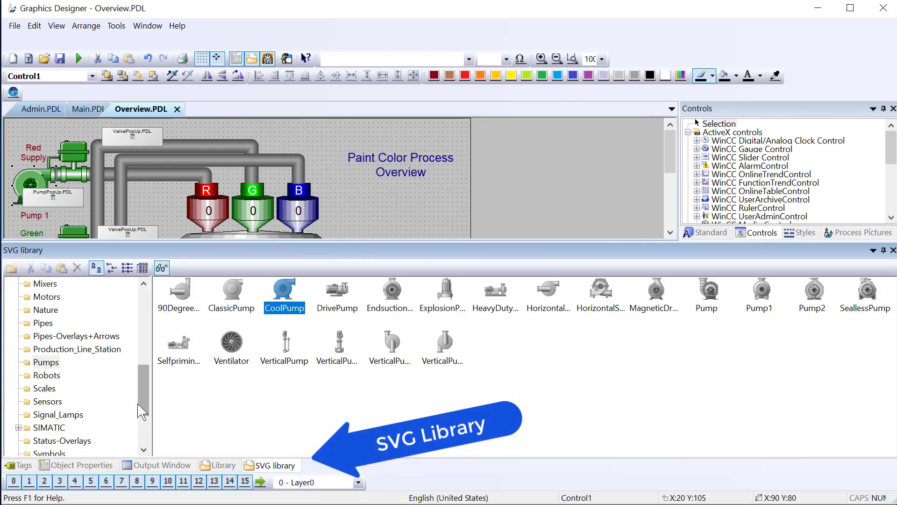
Find CoolPump in the library's Pumps folder and place it beside the Paint Color Process title.
{"action": "left_click_drag", "start_coordinate": [143, 409], "coordinate": [143, 362]}
{"action": "scroll", "coordinate": [57, 360], "scroll_direction": "up", "scroll_amount": 3}
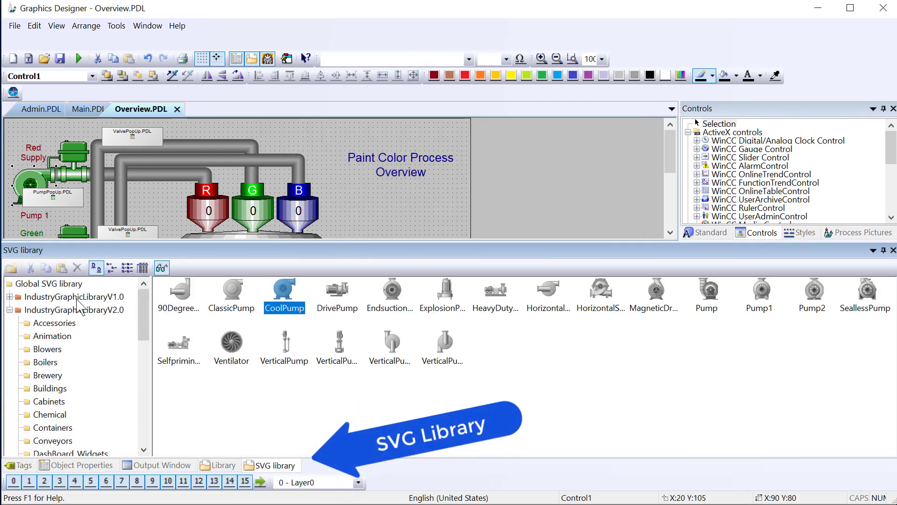
{"action": "scroll", "coordinate": [90, 364], "scroll_direction": "down", "scroll_amount": 1}
{"action": "scroll", "coordinate": [91, 366], "scroll_direction": "down", "scroll_amount": 2}
{"action": "scroll", "coordinate": [92, 371], "scroll_direction": "down", "scroll_amount": 3}
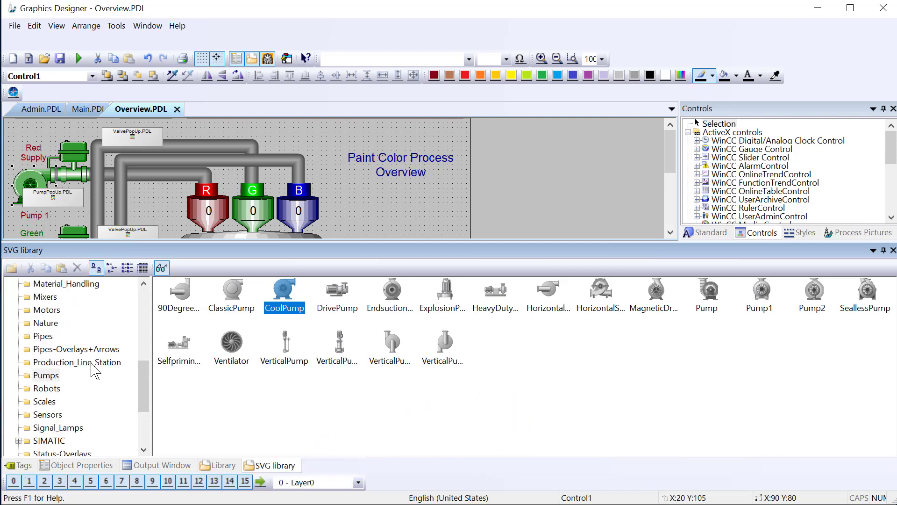
{"action": "left_click_drag", "start_coordinate": [260, 311], "coordinate": [354, 167]}
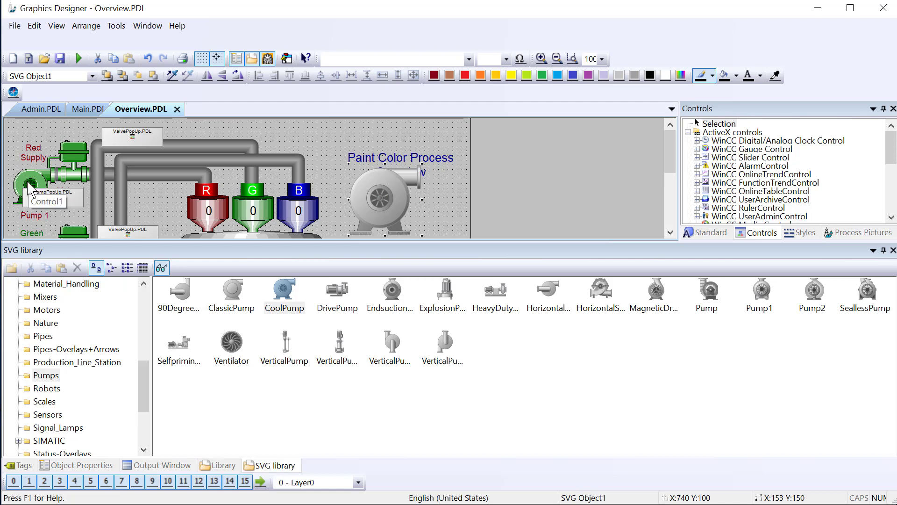
Inspect the Flashing Border Color On dynamic settings, then discard the unsaved Bool change.
{"action": "left_click", "coordinate": [83, 466]}
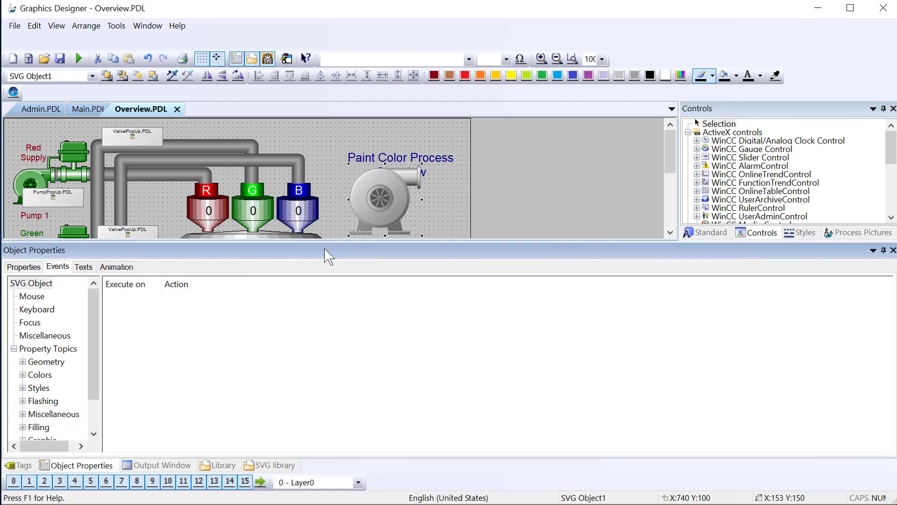
{"action": "left_click", "coordinate": [23, 267]}
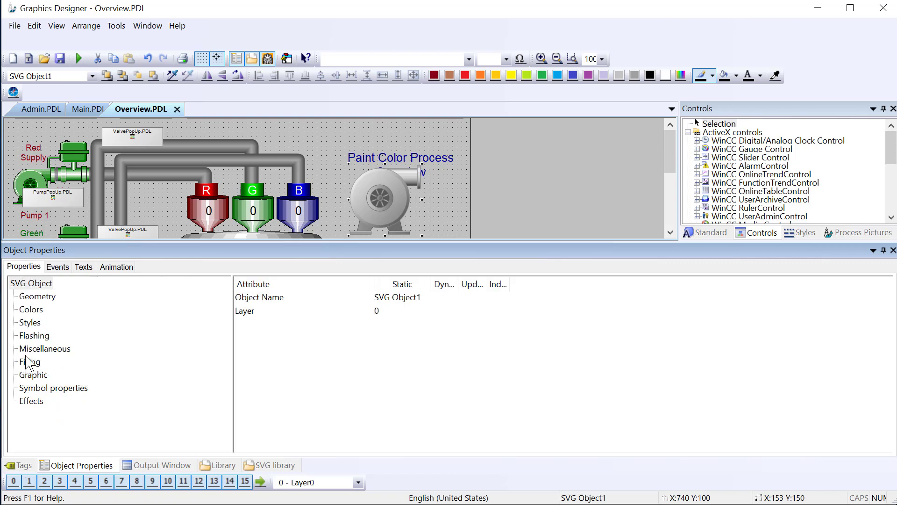
{"action": "left_click", "coordinate": [29, 336]}
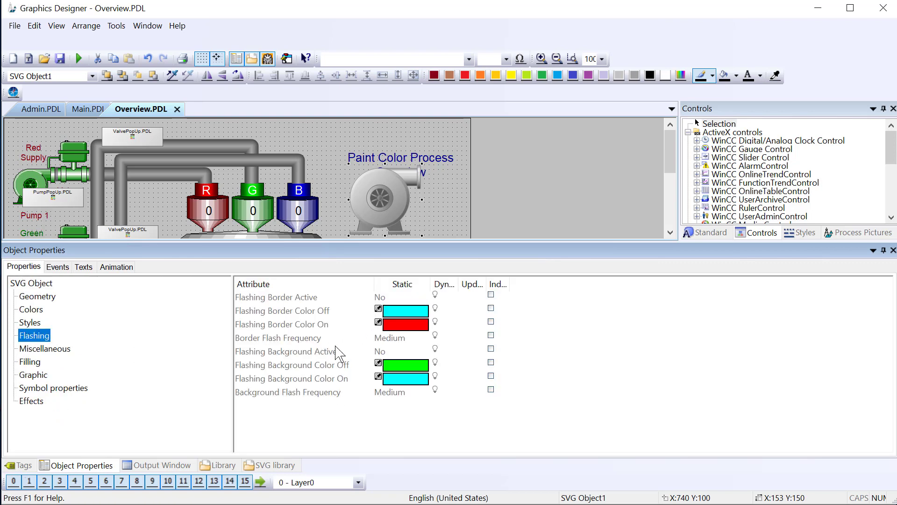
{"action": "right_click", "coordinate": [437, 322]}
{"action": "left_click", "coordinate": [448, 333]}
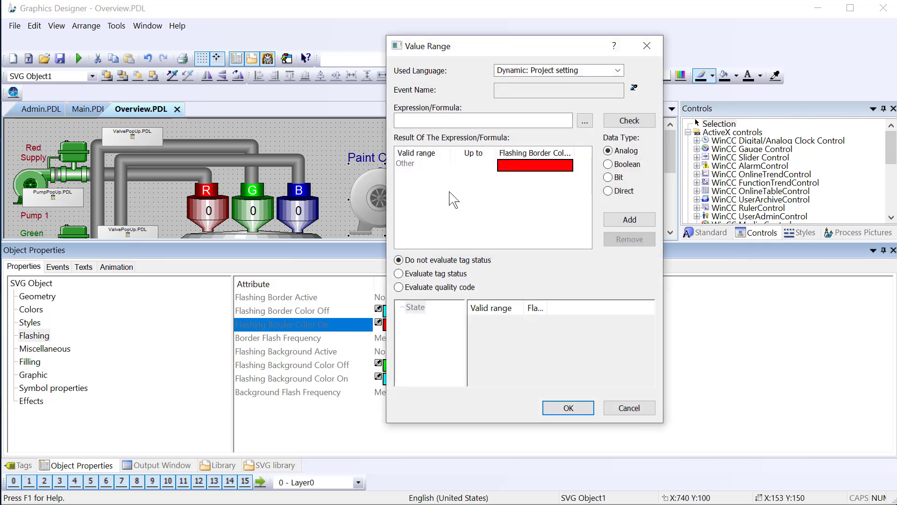
{"action": "left_click", "coordinate": [609, 164]}
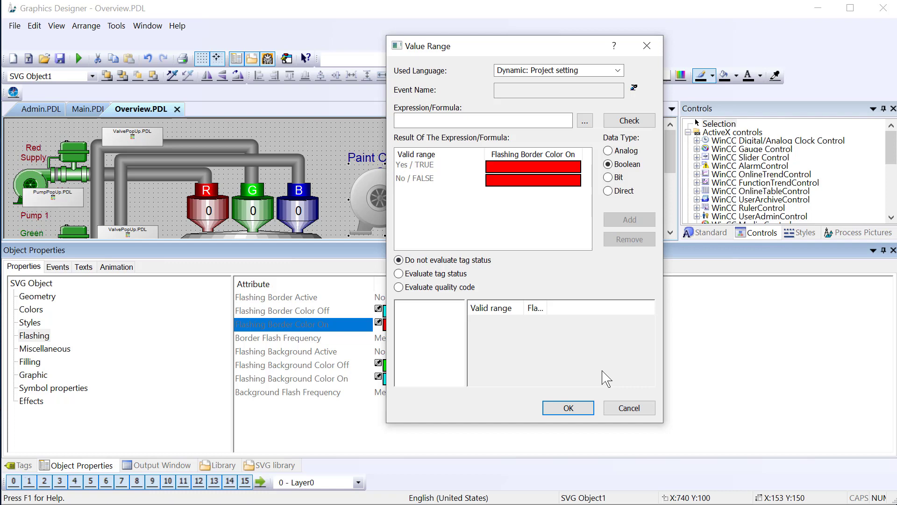
{"action": "left_click", "coordinate": [624, 408]}
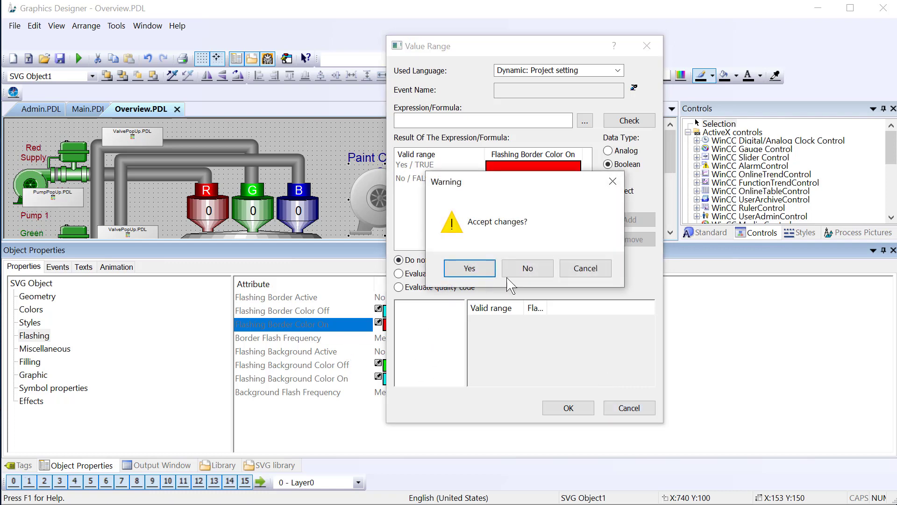
{"action": "left_click", "coordinate": [508, 278]}
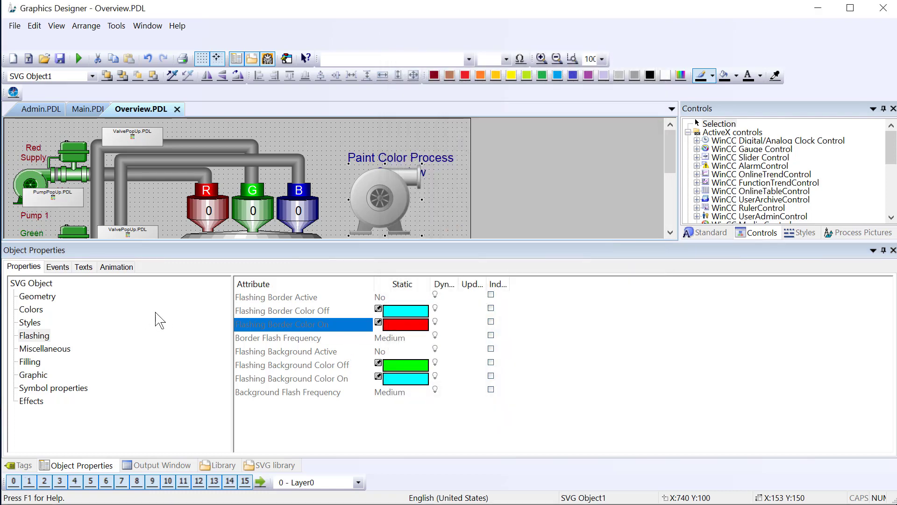
Browse the colour attributes and display the pump's Symbol properties BasicColor and ContrastColor.
{"action": "left_click", "coordinate": [33, 310]}
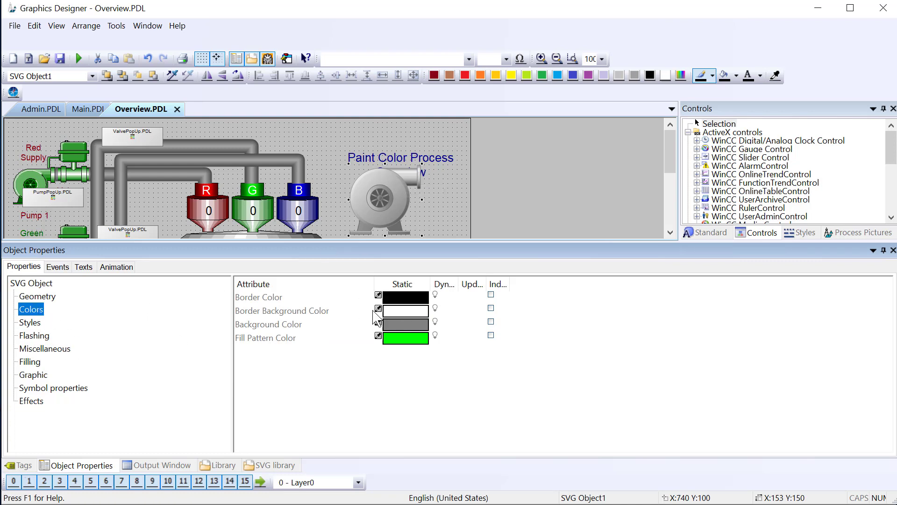
{"action": "left_click", "coordinate": [264, 324]}
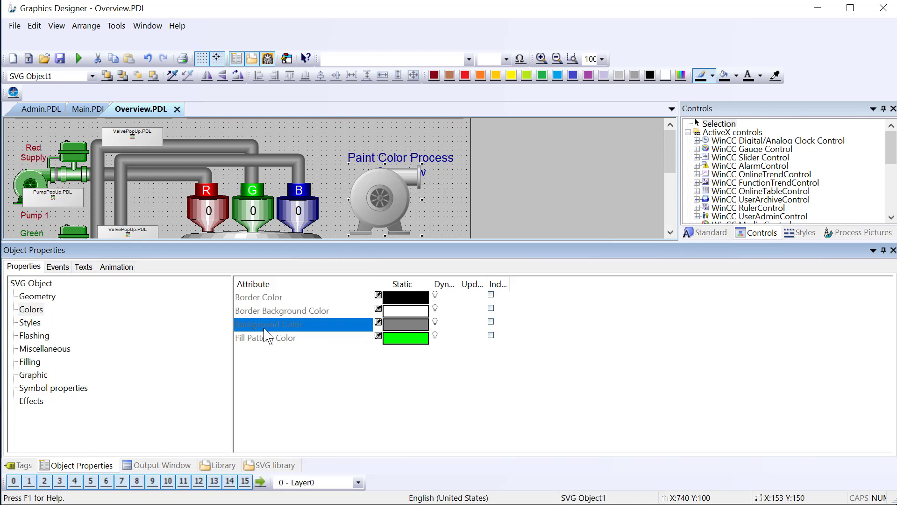
{"action": "left_click", "coordinate": [64, 391]}
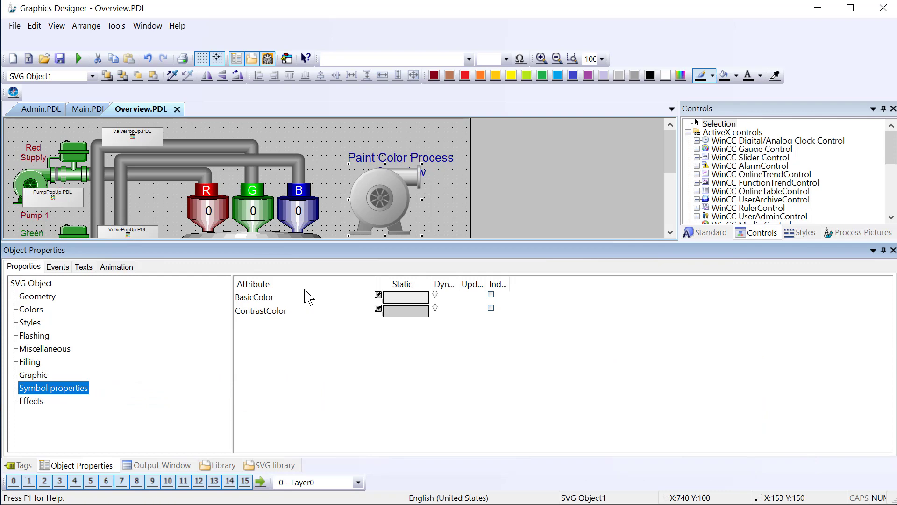
Set BasicColor to green and ContrastColor to bright green, then widen the Dynamic column.
{"action": "double_click", "coordinate": [395, 299]}
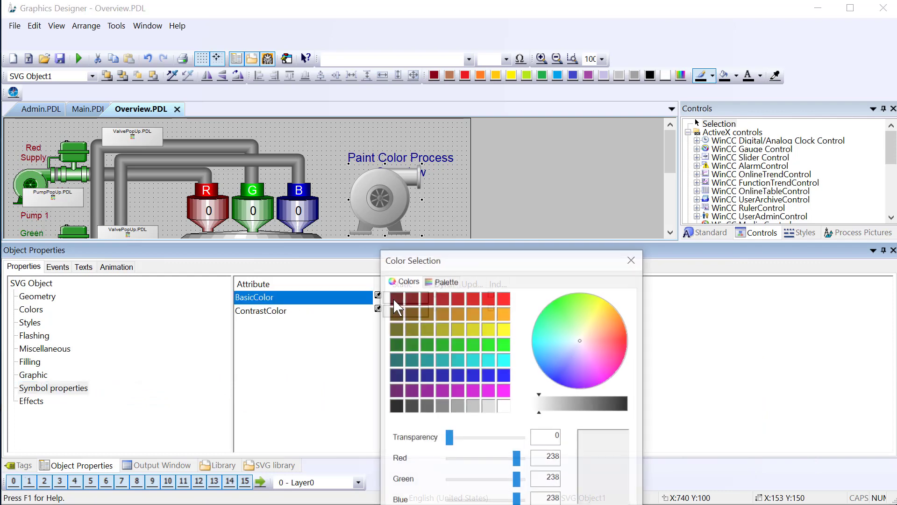
{"action": "left_click", "coordinate": [443, 344]}
{"action": "key", "text": "Return"}
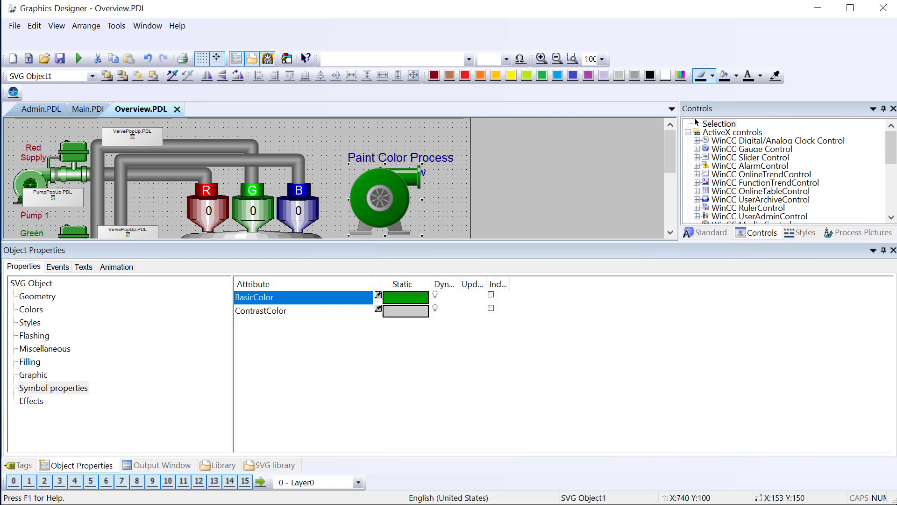
{"action": "double_click", "coordinate": [402, 311]}
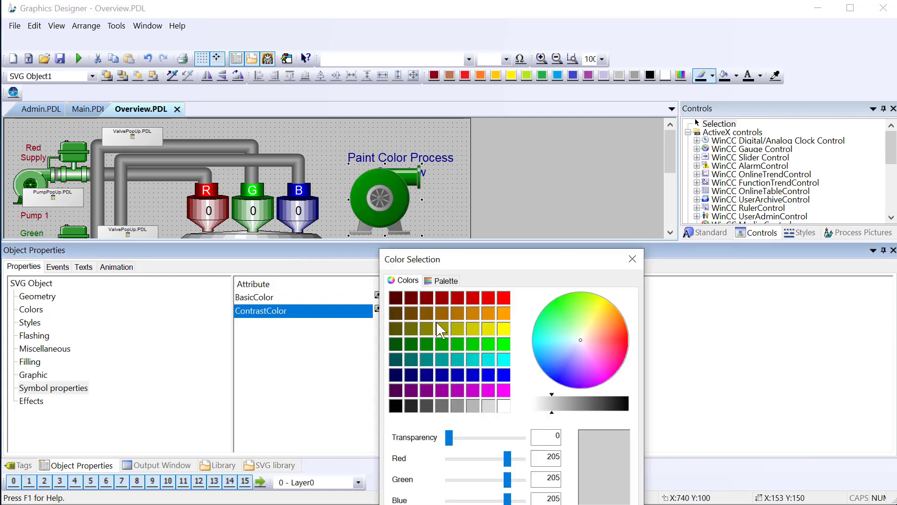
{"action": "left_click", "coordinate": [473, 345]}
{"action": "key", "text": "Return"}
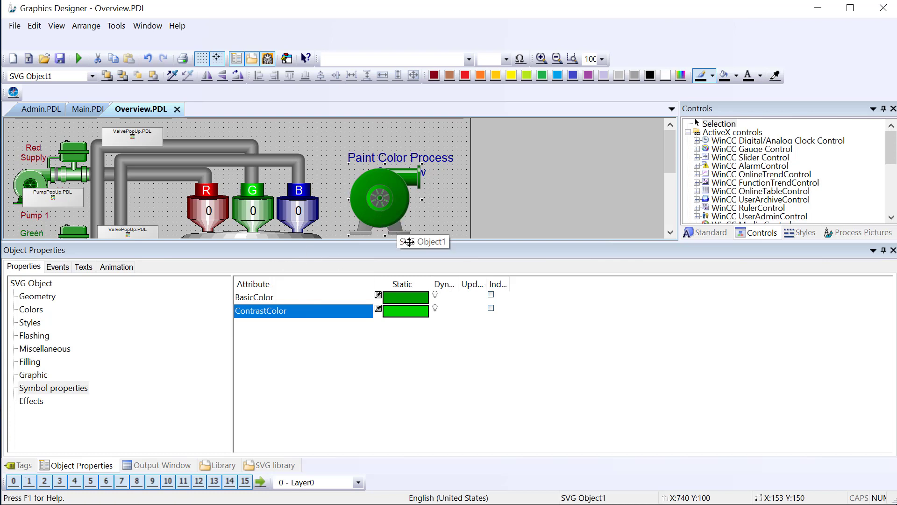
{"action": "left_click_drag", "start_coordinate": [458, 283], "coordinate": [498, 282]}
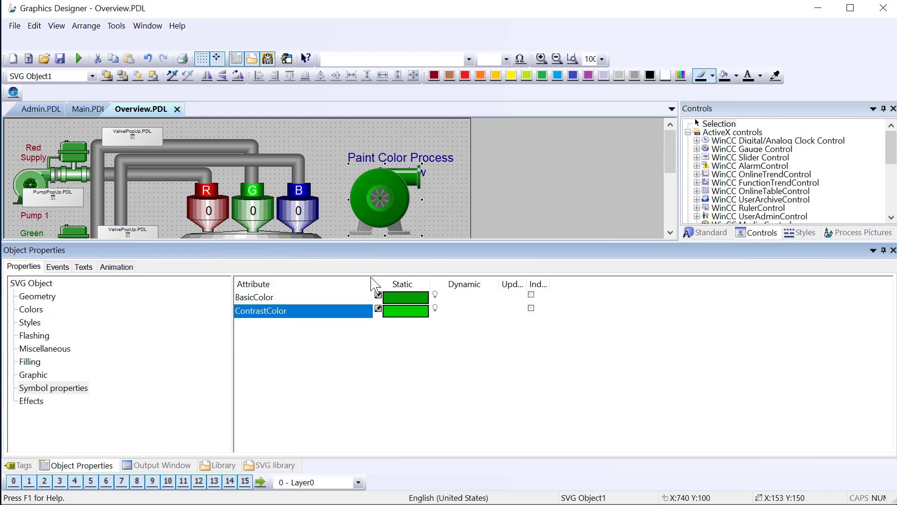
Create a new animation entry for the pump symbol from BasicColor's dynamic options.
{"action": "right_click", "coordinate": [436, 295]}
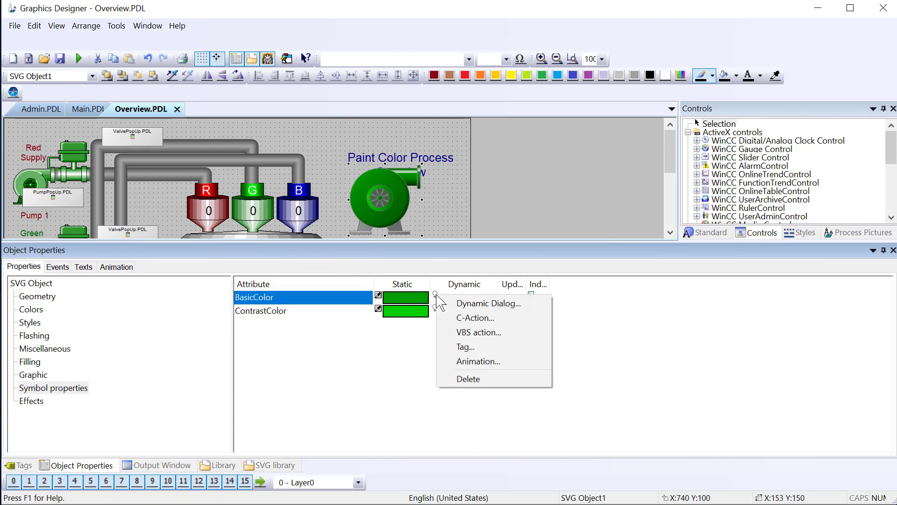
{"action": "left_click", "coordinate": [501, 362]}
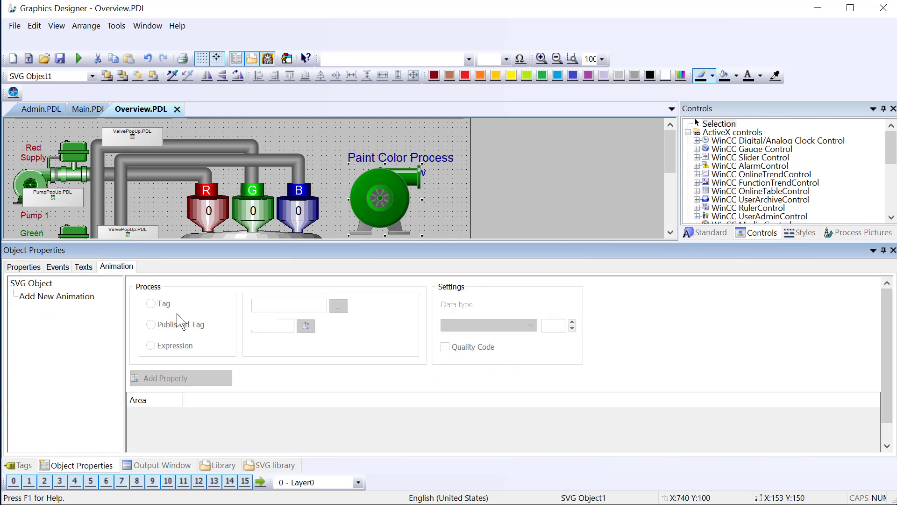
{"action": "double_click", "coordinate": [72, 299]}
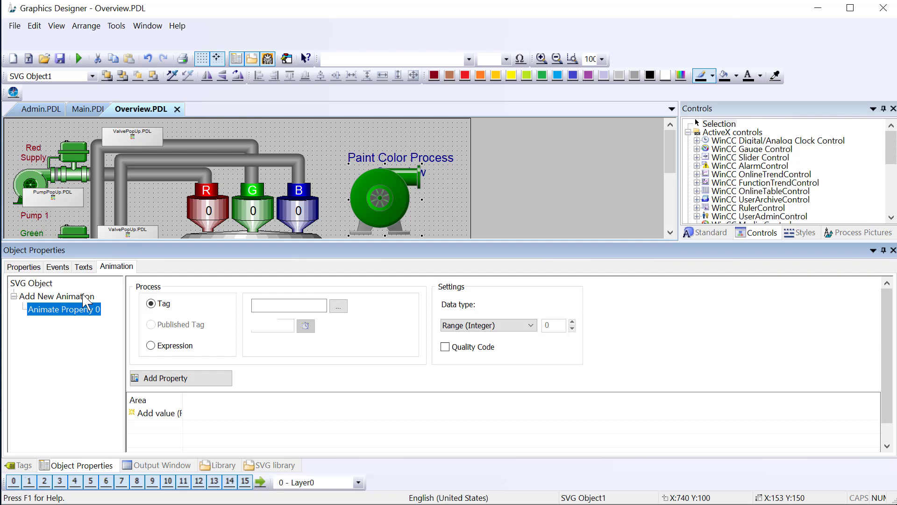
{"action": "left_click_drag", "start_coordinate": [119, 241], "coordinate": [119, 208]}
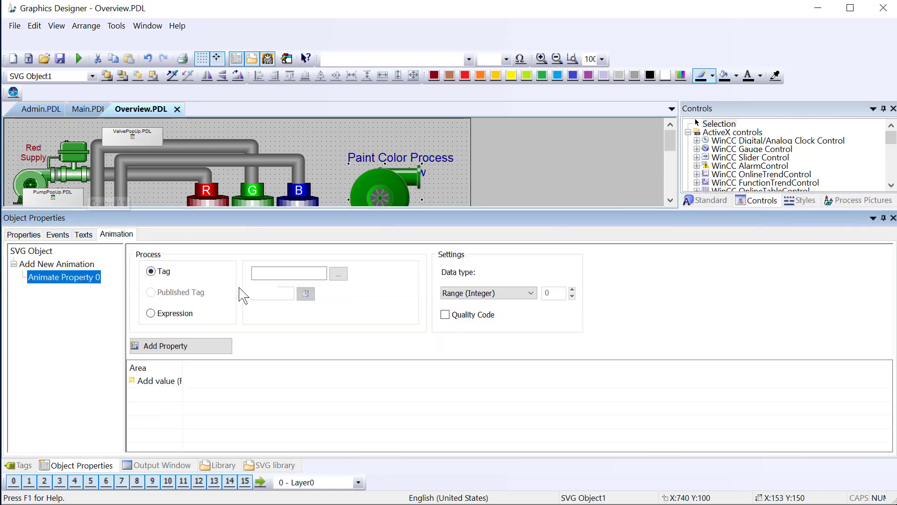
Select Red.PUMP_ON from the Red structure as the animation's driving tag.
{"action": "left_click", "coordinate": [340, 276]}
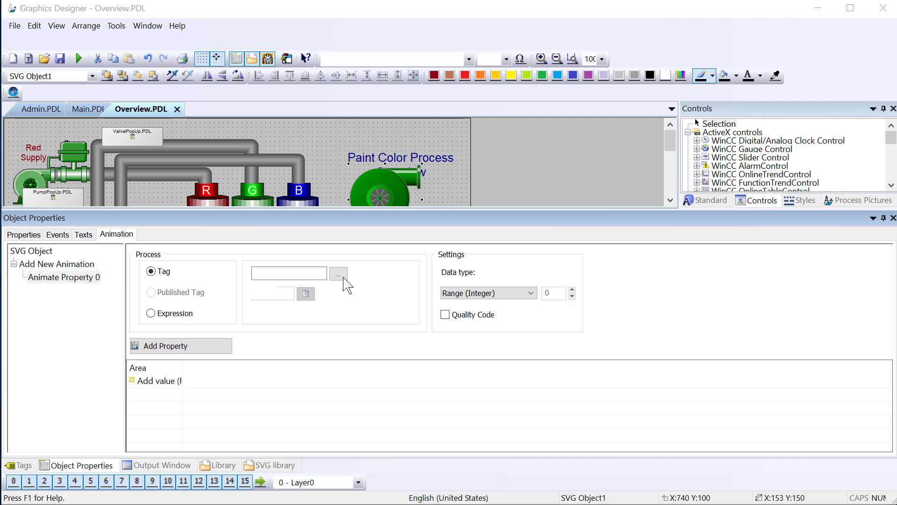
{"action": "left_click_drag", "start_coordinate": [512, 411], "coordinate": [708, 451]}
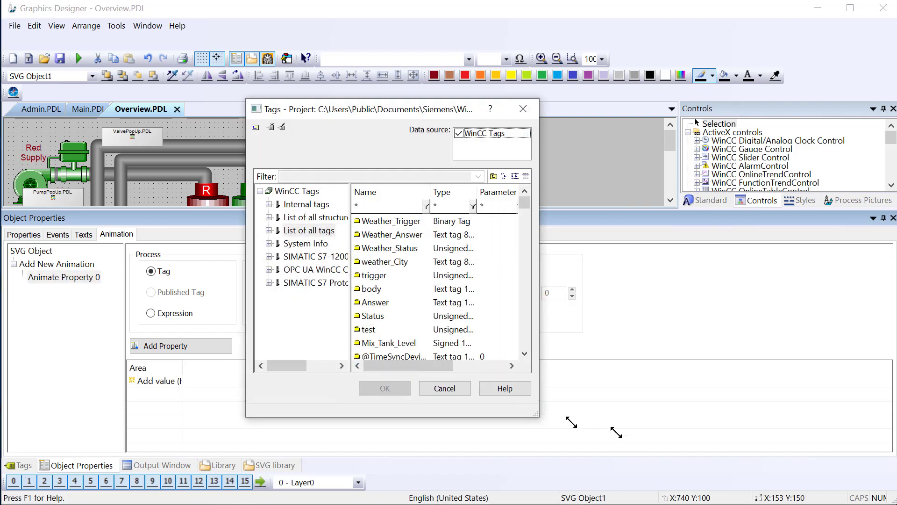
{"action": "double_click", "coordinate": [308, 217]}
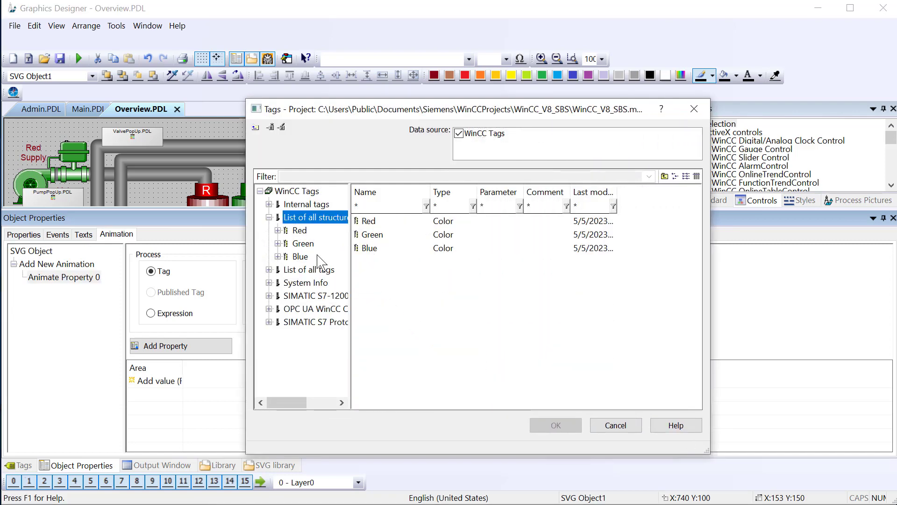
{"action": "double_click", "coordinate": [367, 222]}
{"action": "left_click", "coordinate": [367, 229]}
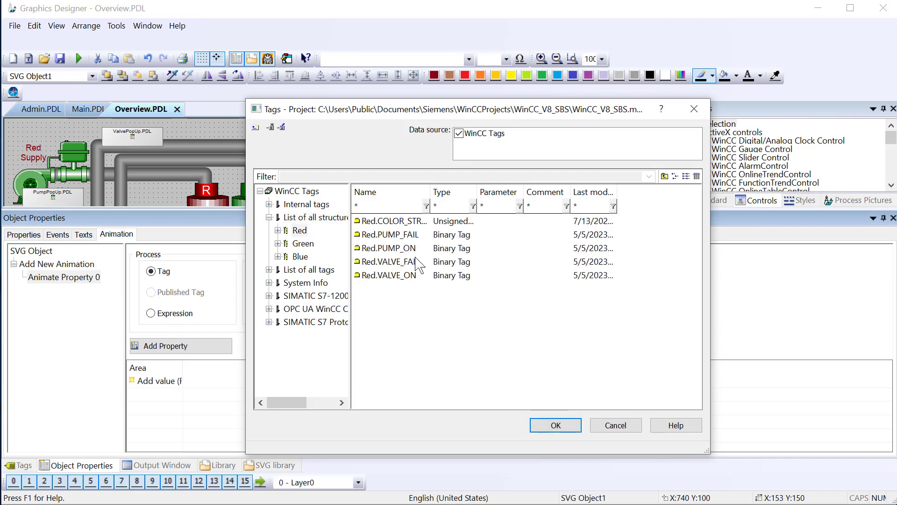
{"action": "left_click_drag", "start_coordinate": [430, 191], "coordinate": [496, 192]}
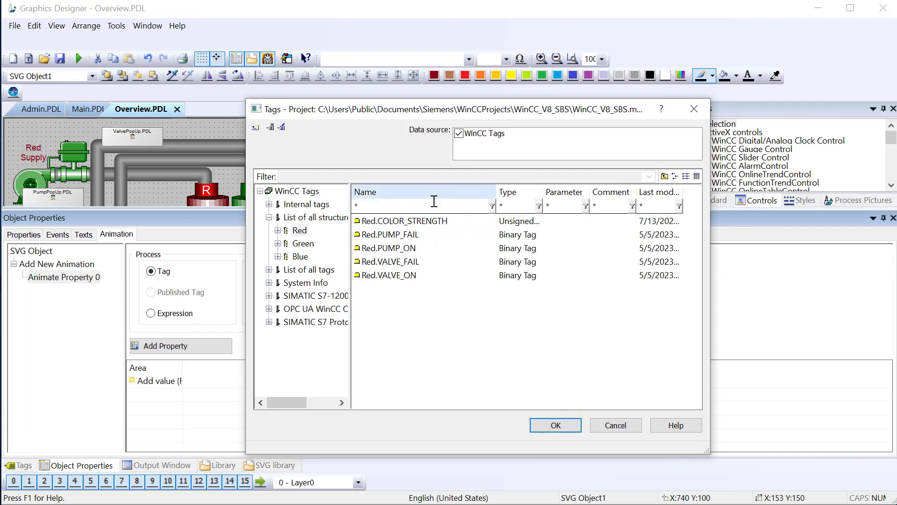
{"action": "left_click", "coordinate": [387, 250]}
{"action": "left_click", "coordinate": [554, 426]}
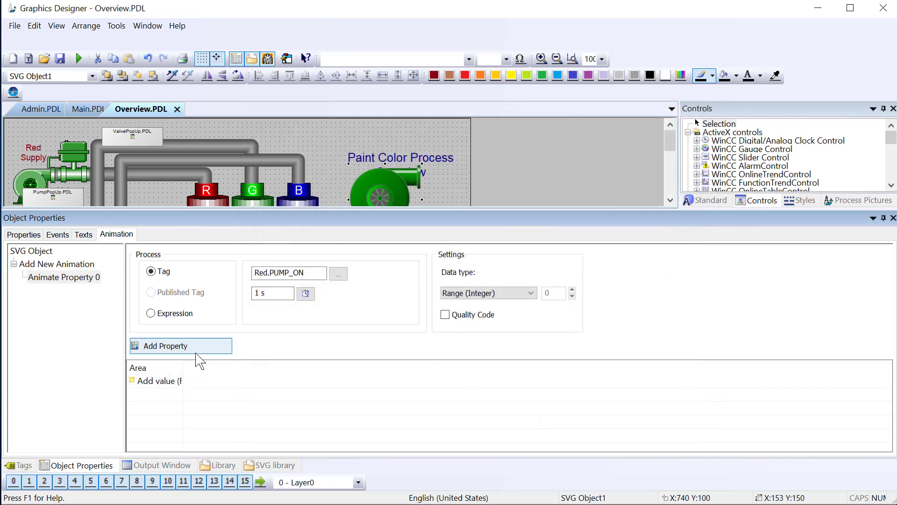
Add BasicColor and ContrastColor as animated properties and widen their columns.
{"action": "left_click", "coordinate": [190, 352]}
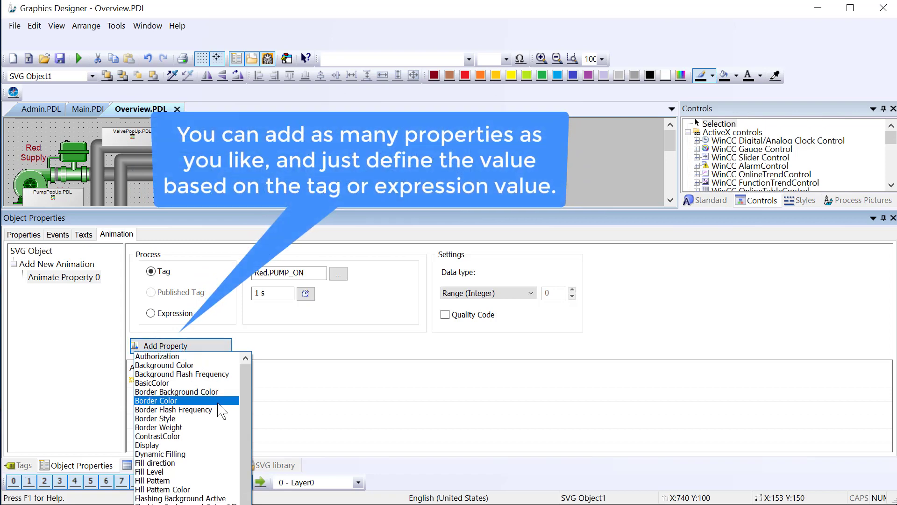
{"action": "left_click", "coordinate": [201, 383]}
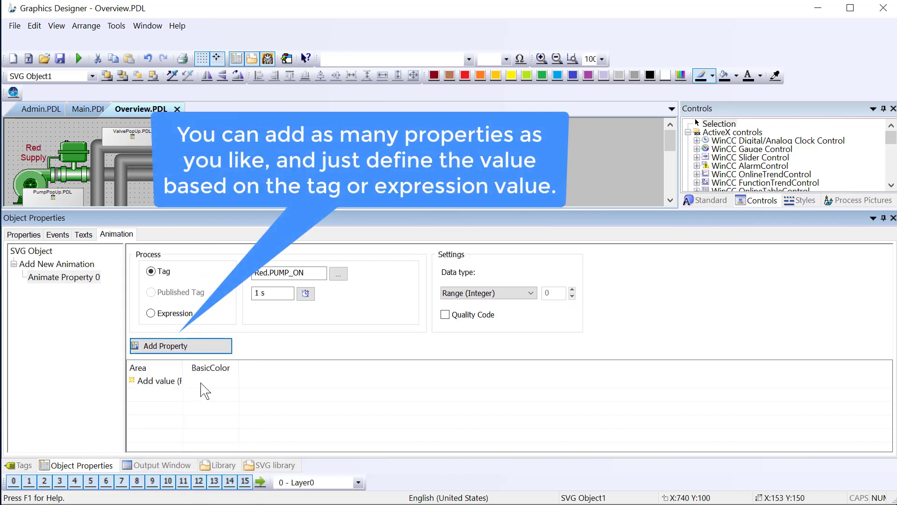
{"action": "left_click", "coordinate": [189, 350]}
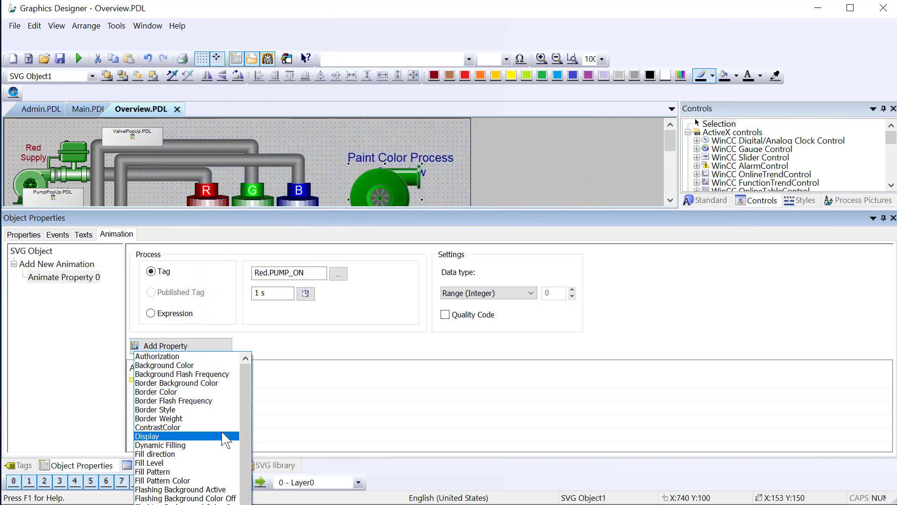
{"action": "left_click", "coordinate": [224, 436]}
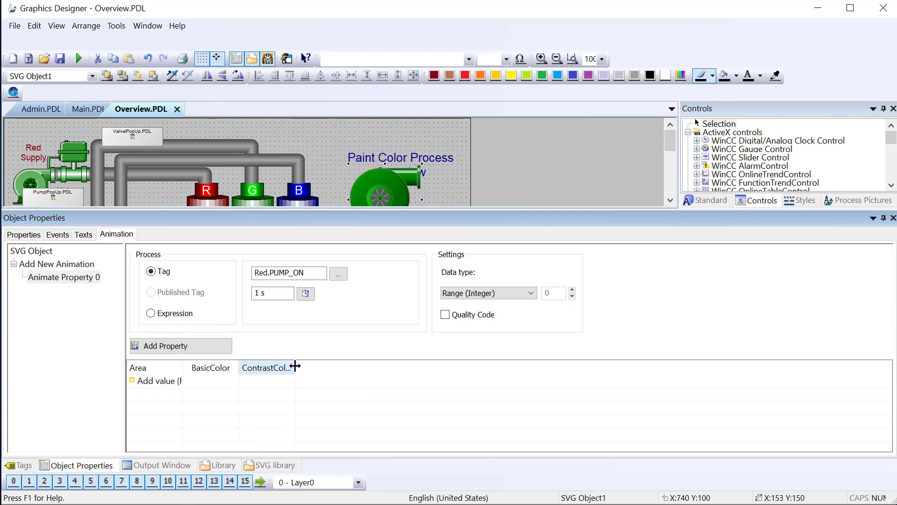
{"action": "left_click_drag", "start_coordinate": [295, 367], "coordinate": [352, 368]}
{"action": "left_click_drag", "start_coordinate": [239, 367], "coordinate": [281, 367]}
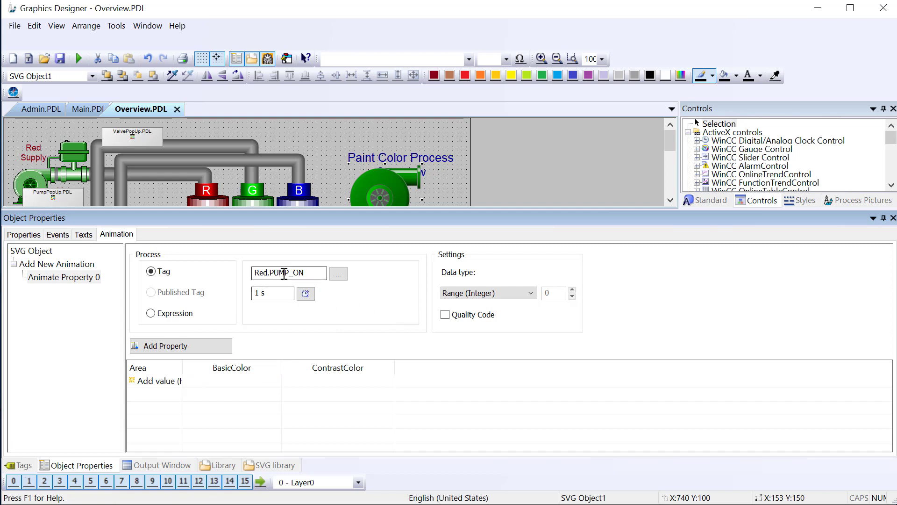
Set the data type to Bool with true colours dark red (BasicColor) and bright red (ContrastColor).
{"action": "left_click", "coordinate": [470, 295]}
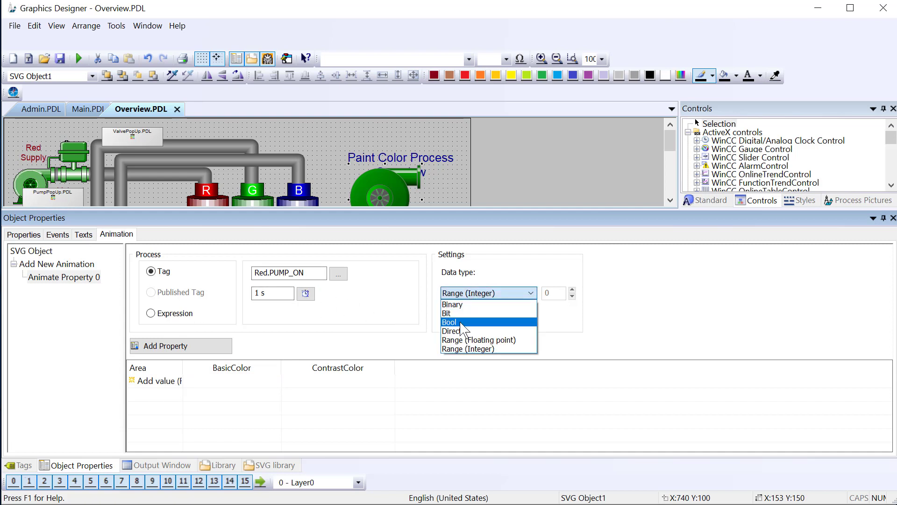
{"action": "left_click", "coordinate": [464, 327]}
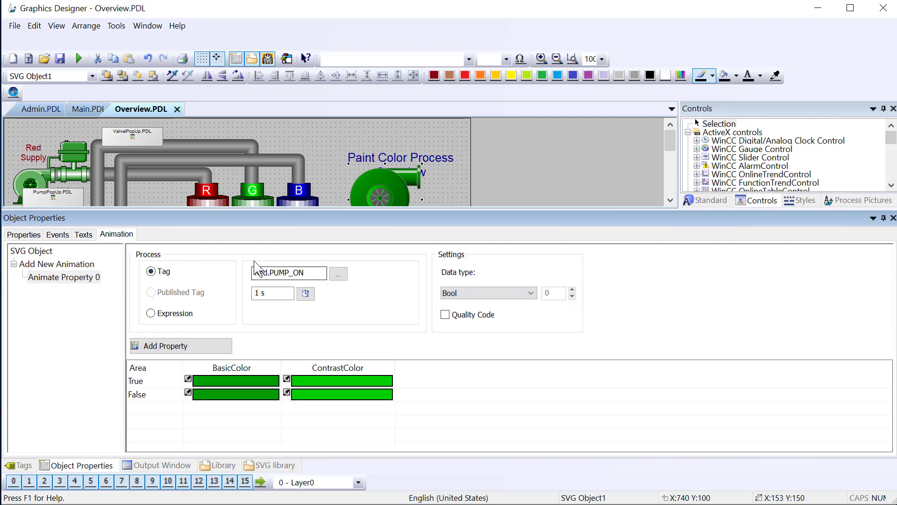
{"action": "left_click", "coordinate": [204, 382]}
{"action": "left_click", "coordinate": [265, 297]}
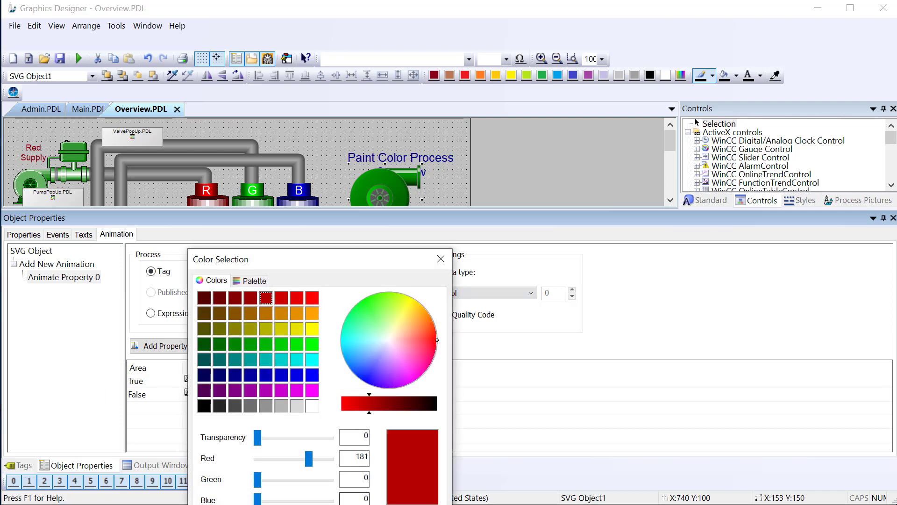
{"action": "left_click", "coordinate": [307, 383]}
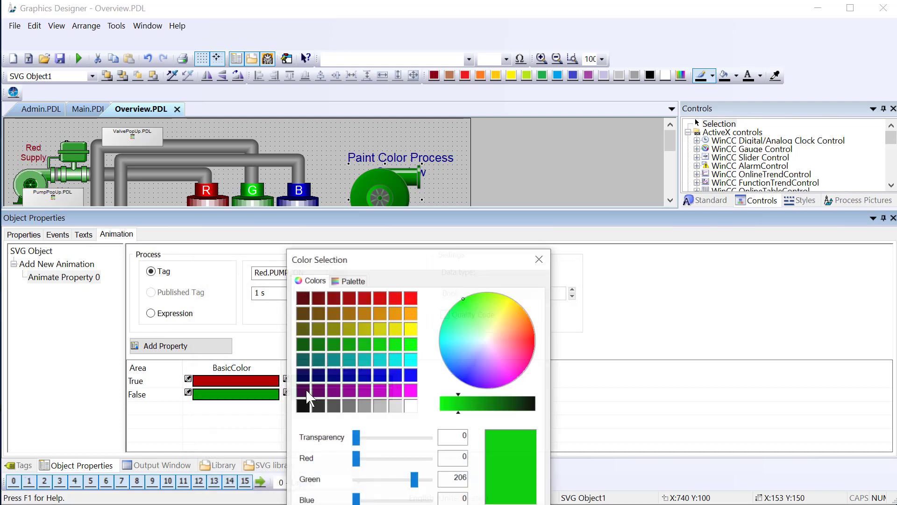
{"action": "left_click", "coordinate": [410, 298]}
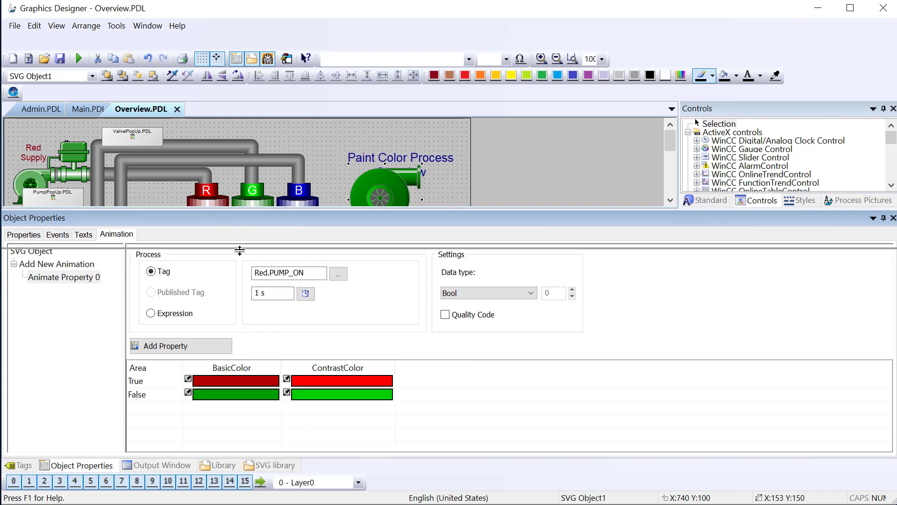
Save the Overview picture and run it in Runtime, returning to Overview via Admin Functions.
{"action": "left_click_drag", "start_coordinate": [243, 209], "coordinate": [232, 262]}
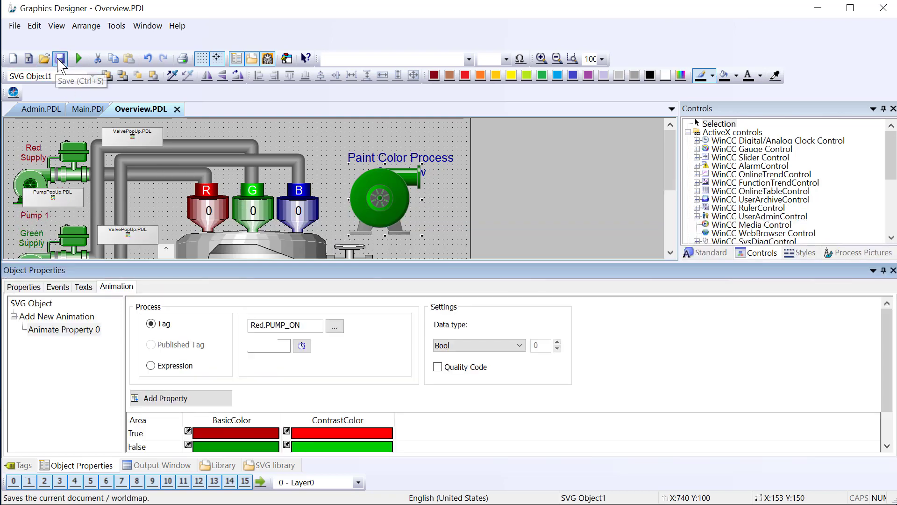
{"action": "left_click", "coordinate": [59, 59]}
{"action": "left_click", "coordinate": [78, 59]}
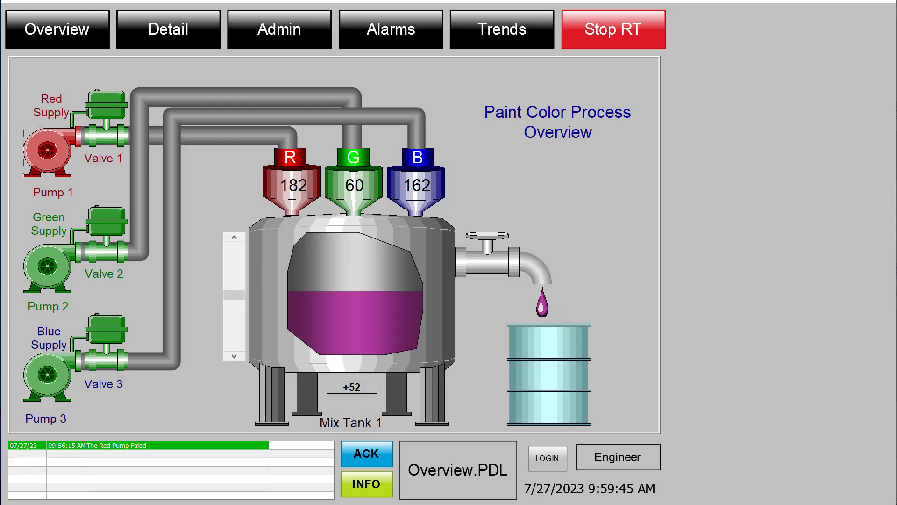
{"action": "left_click", "coordinate": [304, 34]}
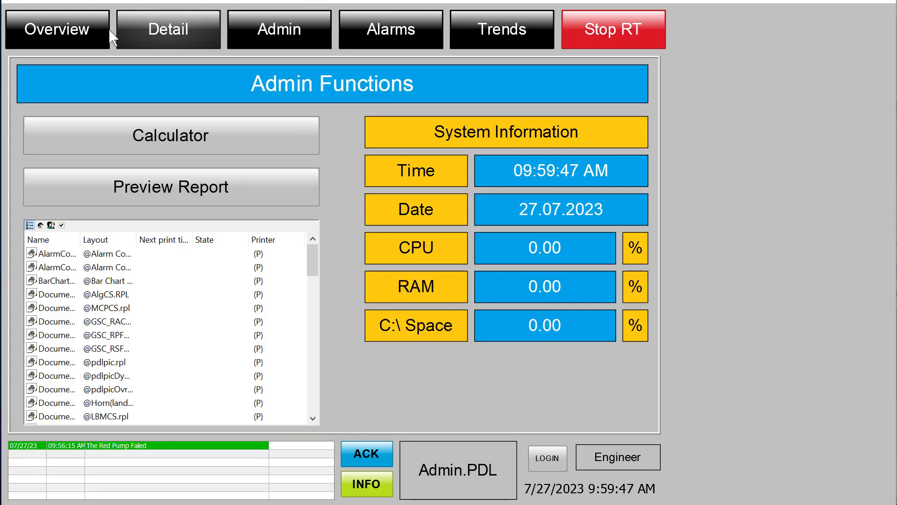
{"action": "left_click", "coordinate": [84, 37]}
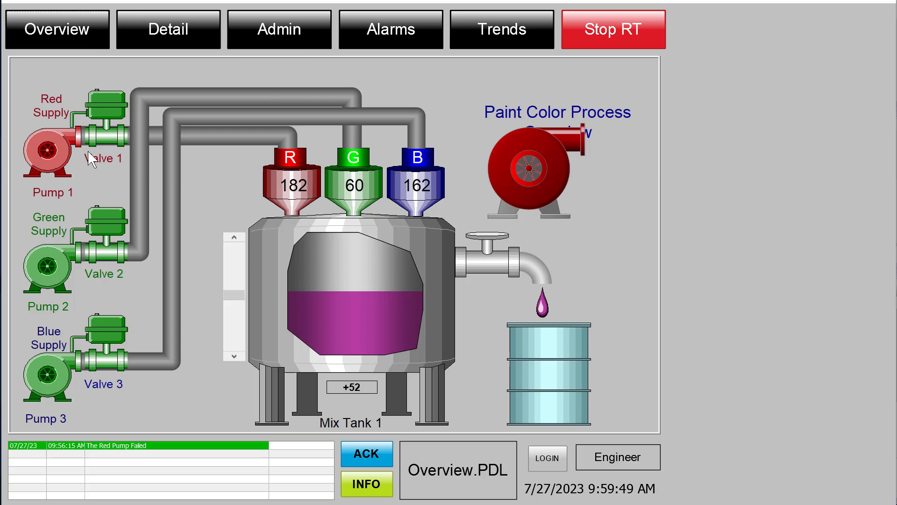
Stop and restart the Red Pump from its faceplate, then close the faceplate.
{"action": "left_click", "coordinate": [55, 150]}
{"action": "left_click", "coordinate": [127, 214]}
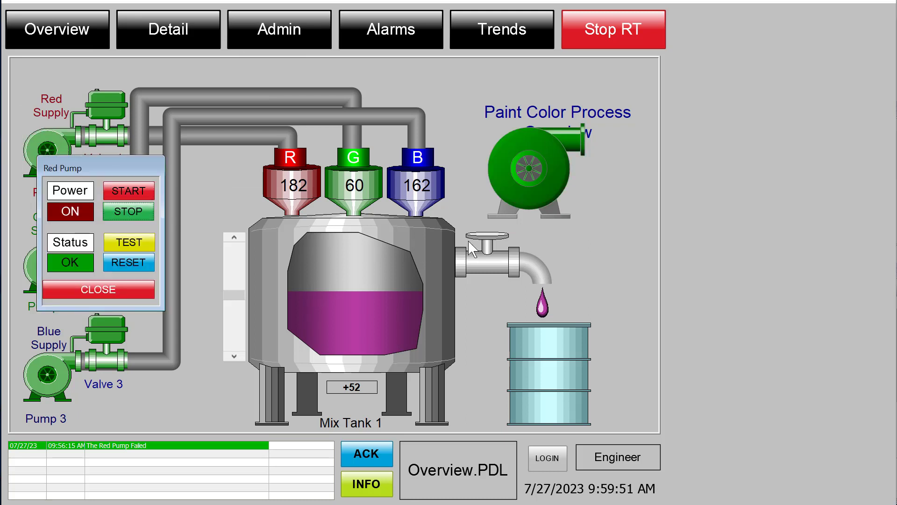
{"action": "left_click", "coordinate": [129, 191]}
{"action": "left_click", "coordinate": [90, 287]}
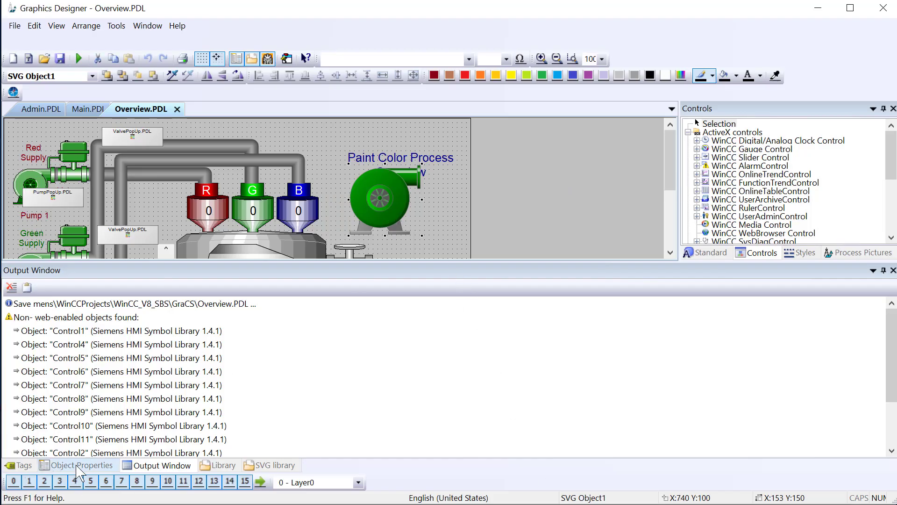
Show the pump's animation properties again and widen the ContrastColor column header.
{"action": "left_click", "coordinate": [79, 465]}
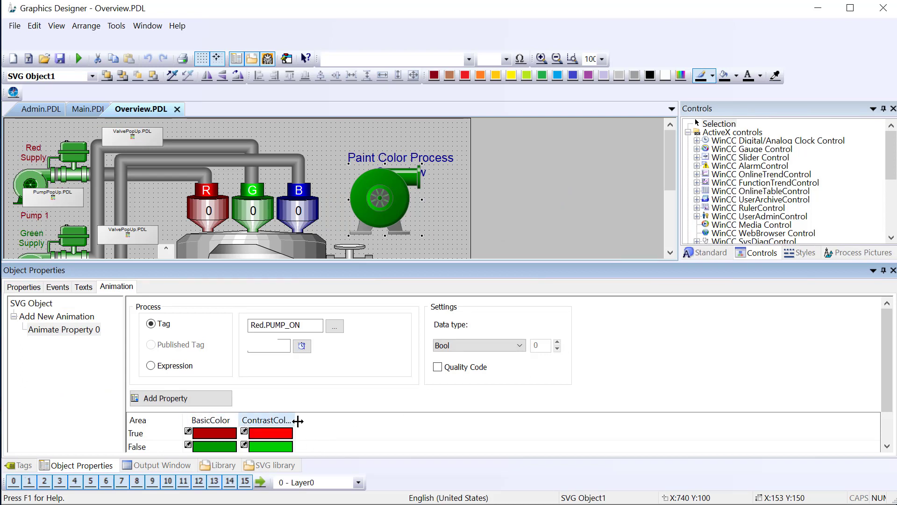
{"action": "left_click_drag", "start_coordinate": [298, 421], "coordinate": [343, 421]}
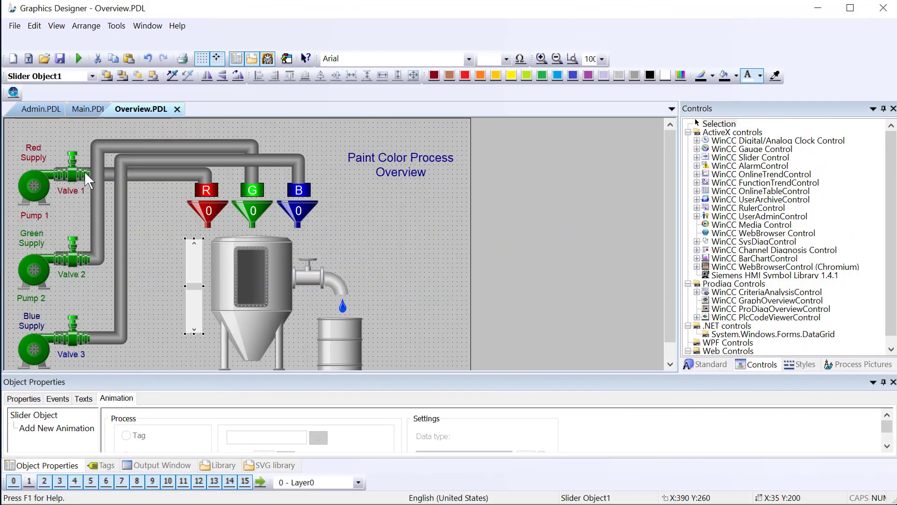
Save Overview.PDL and select the blue drop below the tap.
{"action": "left_click", "coordinate": [59, 58]}
{"action": "left_click", "coordinate": [173, 465]}
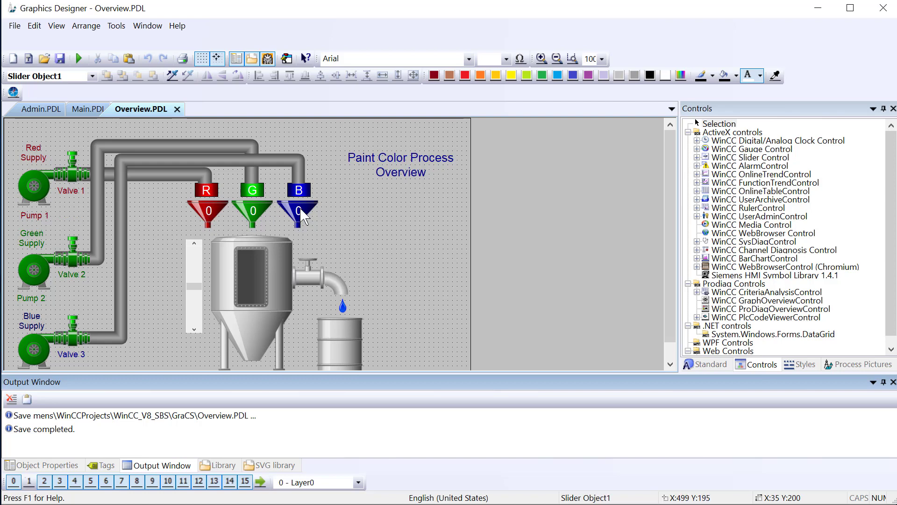
{"action": "left_click", "coordinate": [342, 307]}
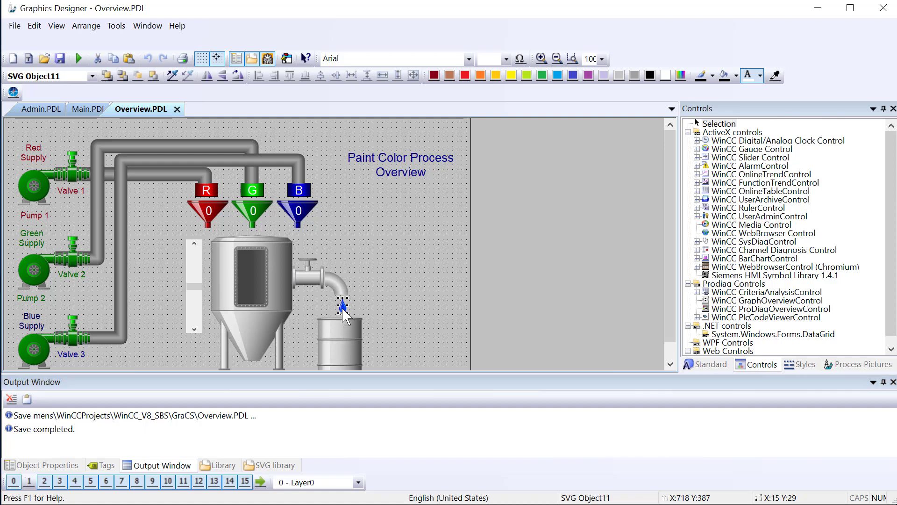
{"action": "left_click", "coordinate": [60, 466]}
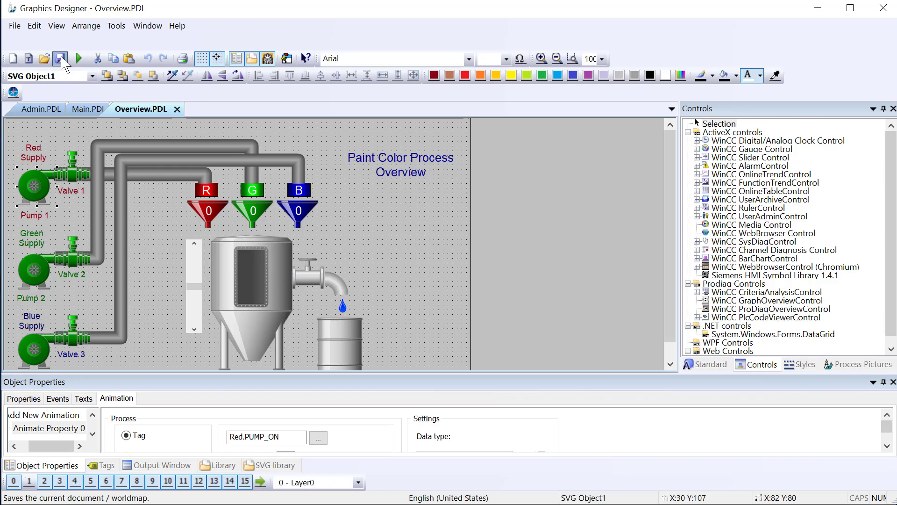
In Runtime, STOP the Red Pump and TEST-fail it from its faceplate, then return to the editor.
{"action": "left_click", "coordinate": [78, 58]}
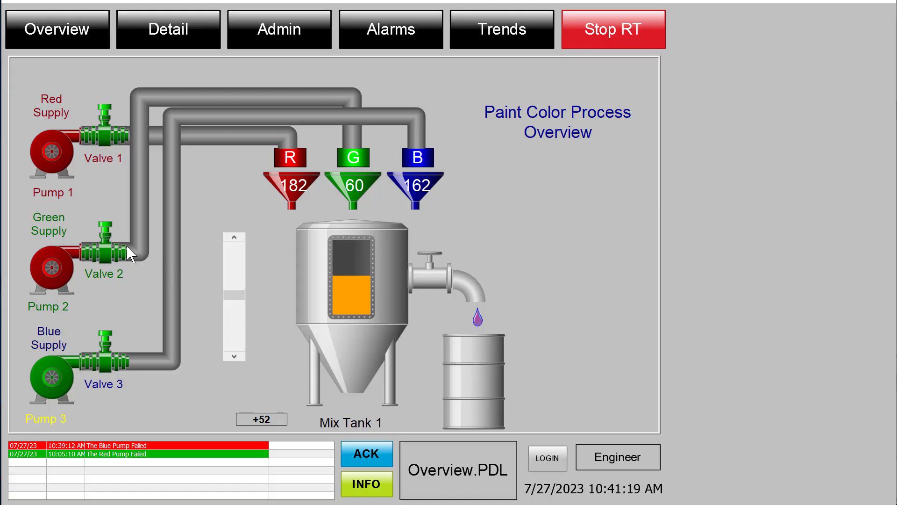
{"action": "left_click", "coordinate": [61, 161]}
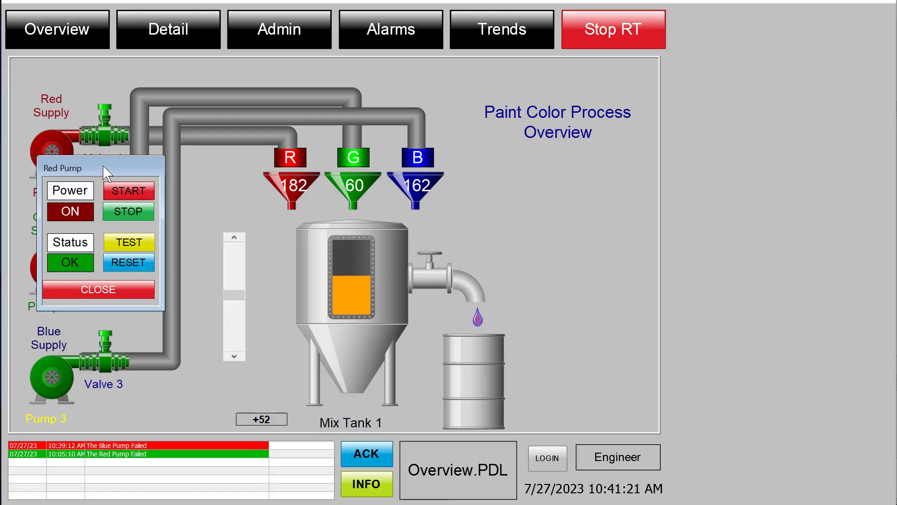
{"action": "left_click_drag", "start_coordinate": [105, 168], "coordinate": [271, 117]}
{"action": "left_click", "coordinate": [293, 160]}
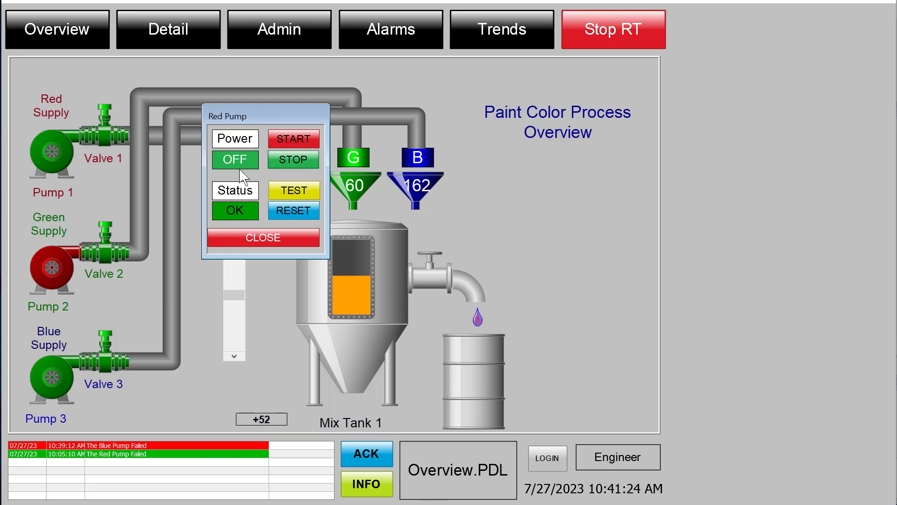
{"action": "left_click", "coordinate": [295, 196]}
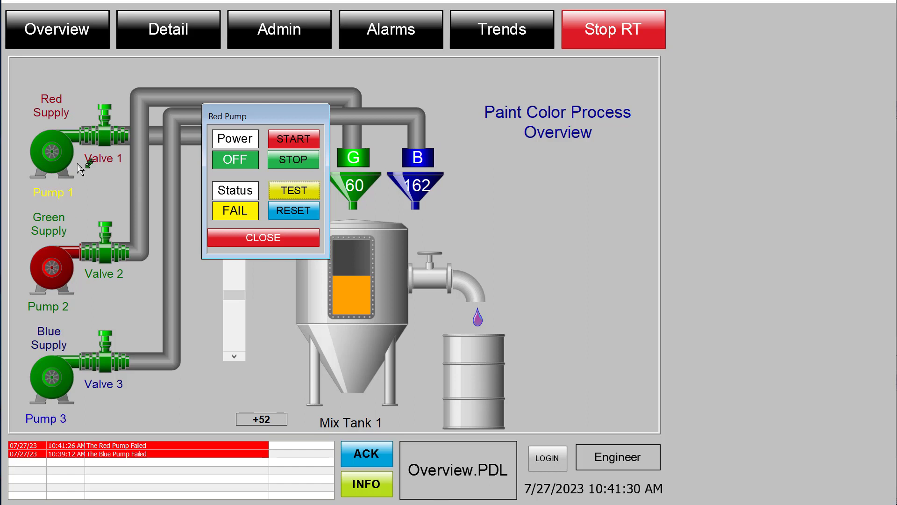
{"action": "left_click", "coordinate": [243, 244]}
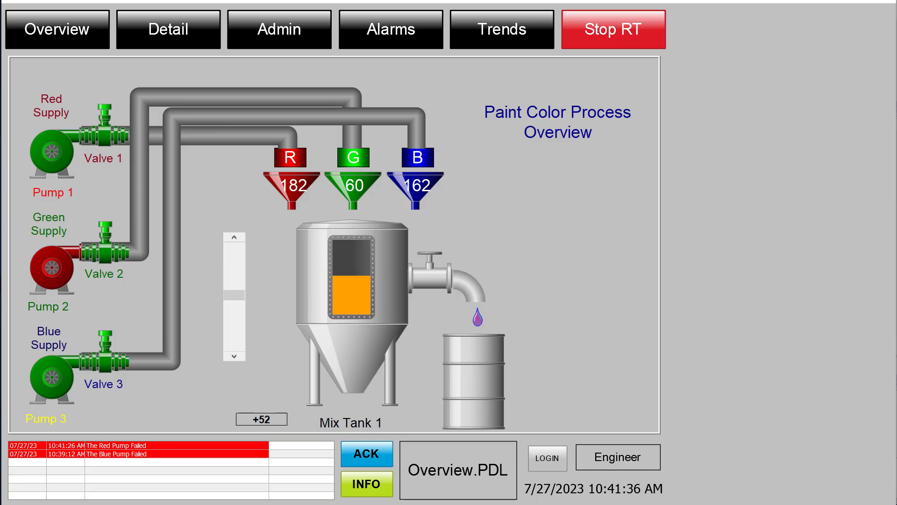
{"action": "key", "text": "alt+Tab"}
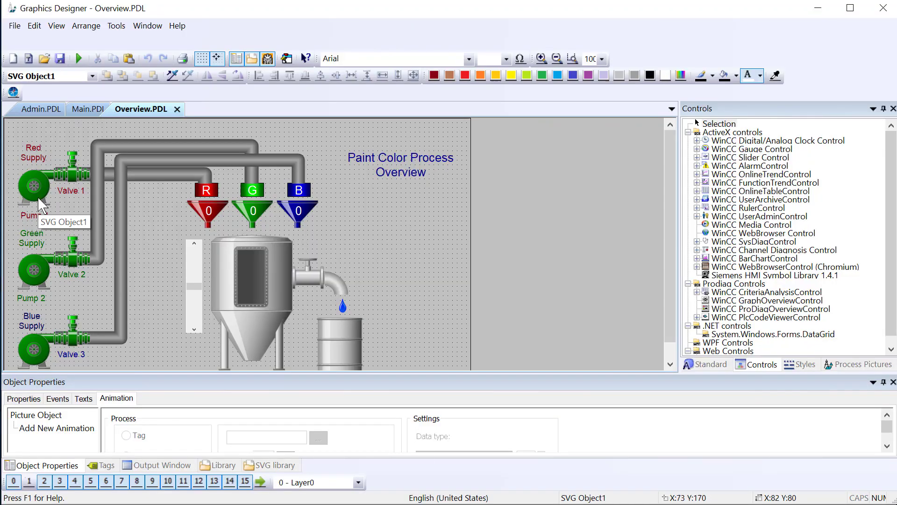
Select the Red Supply label and choose Animation for its Flashing Text Active attribute.
{"action": "left_click", "coordinate": [36, 153]}
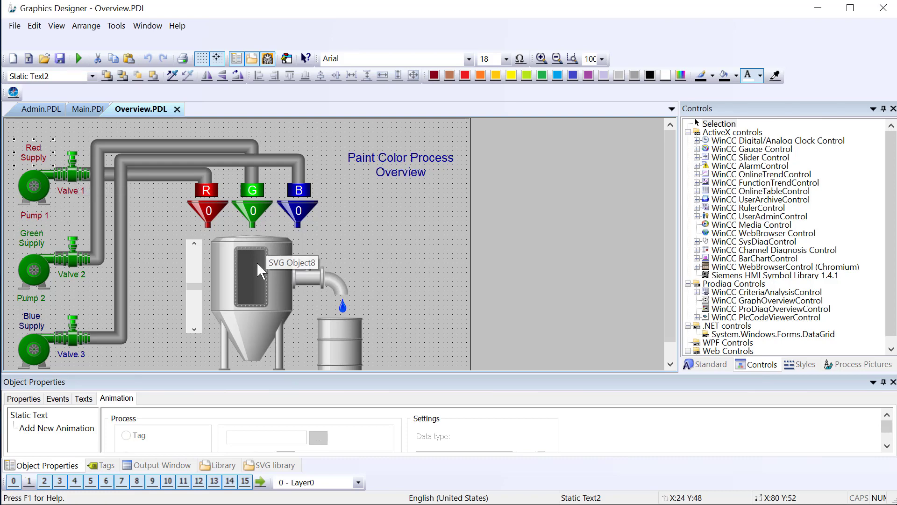
{"action": "left_click", "coordinate": [36, 400]}
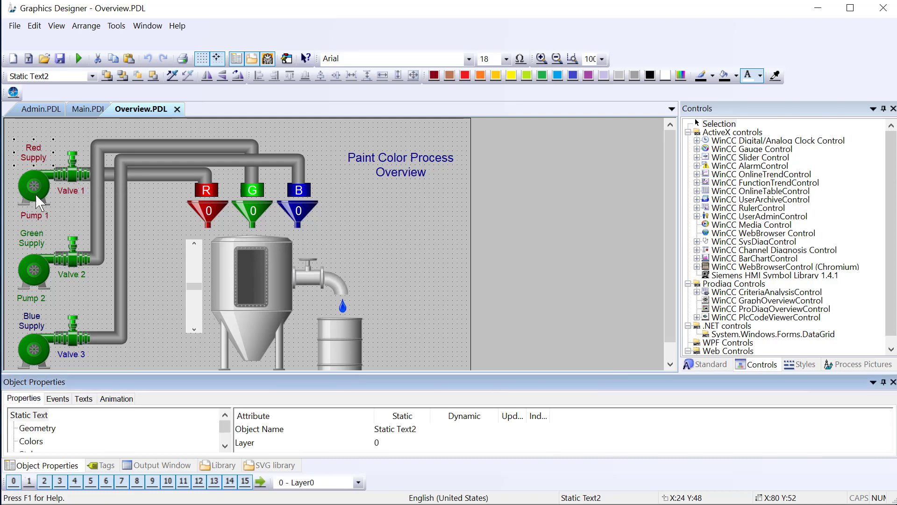
{"action": "left_click_drag", "start_coordinate": [120, 374], "coordinate": [120, 293]}
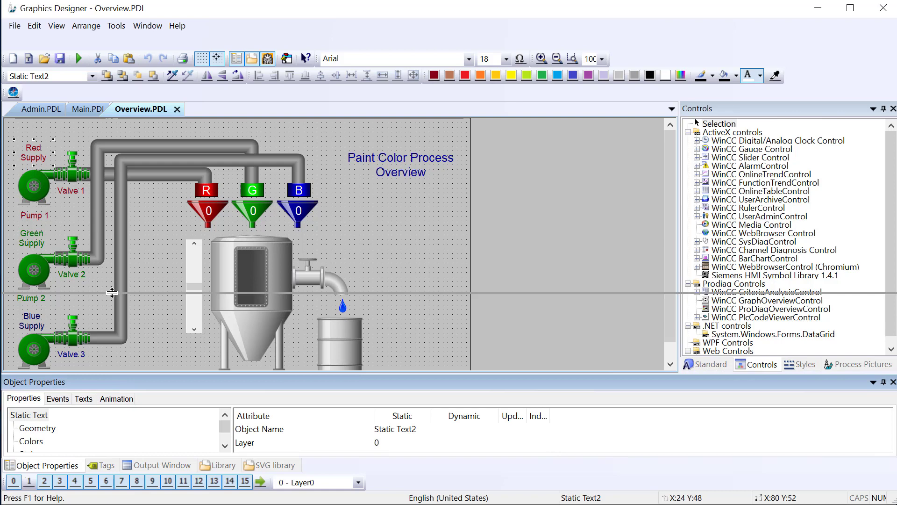
{"action": "left_click", "coordinate": [34, 400]}
{"action": "scroll", "coordinate": [329, 441], "scroll_direction": "down", "scroll_amount": 1}
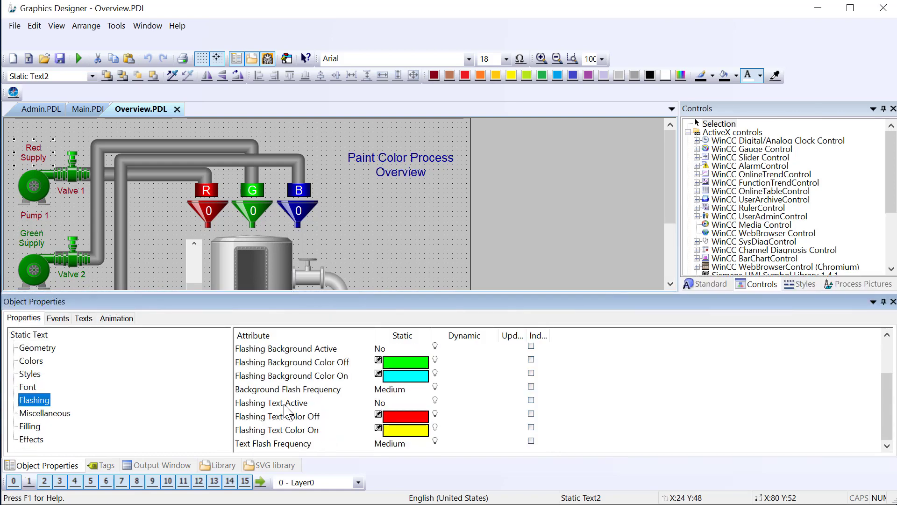
{"action": "left_click", "coordinate": [286, 403]}
{"action": "right_click", "coordinate": [435, 402]}
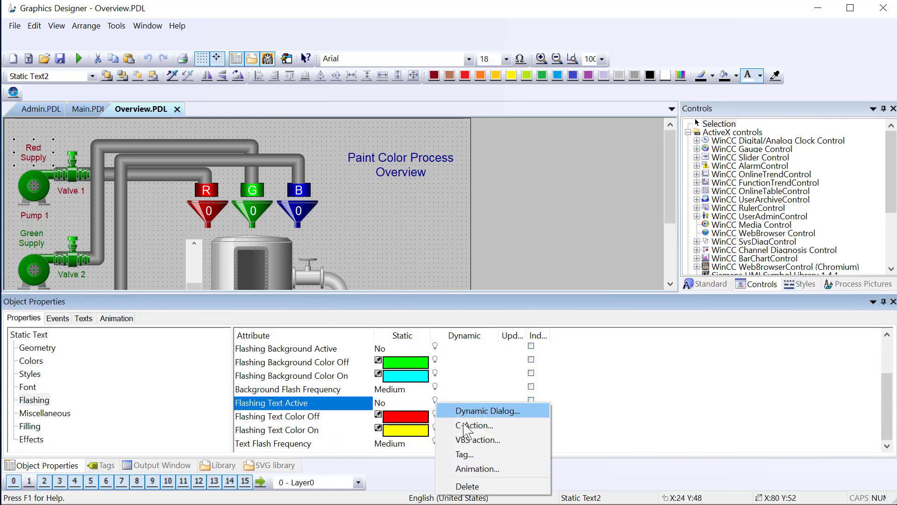
{"action": "left_click", "coordinate": [496, 470]}
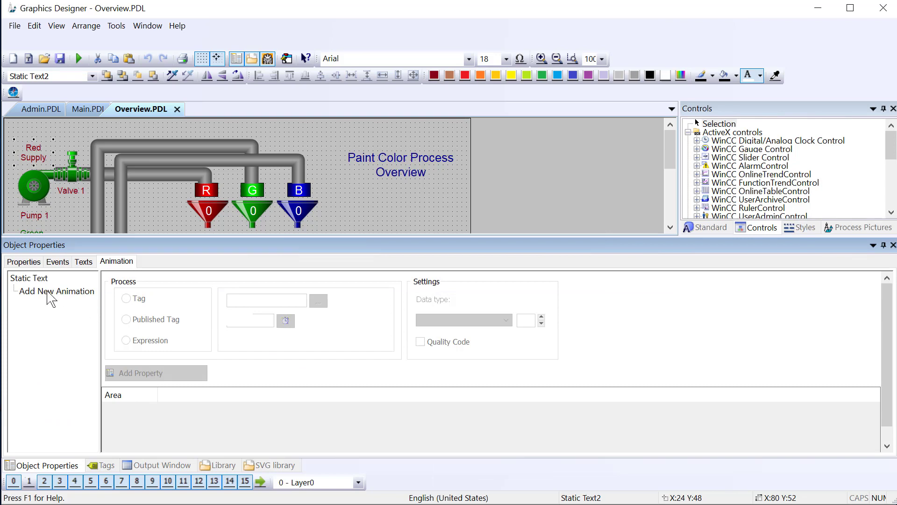
Build the animation expression Red.PUMP_FAIL AND Red.VALVE_FAIL from the tag list.
{"action": "double_click", "coordinate": [49, 291]}
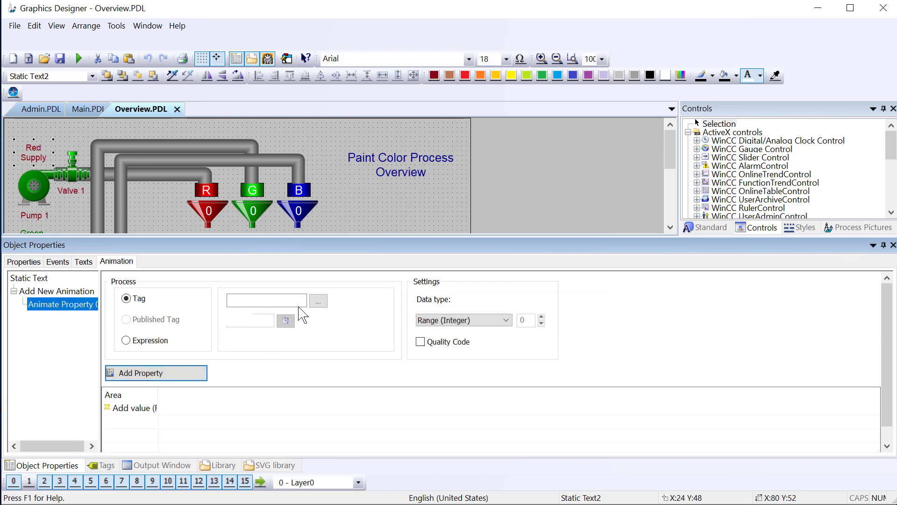
{"action": "left_click", "coordinate": [130, 341]}
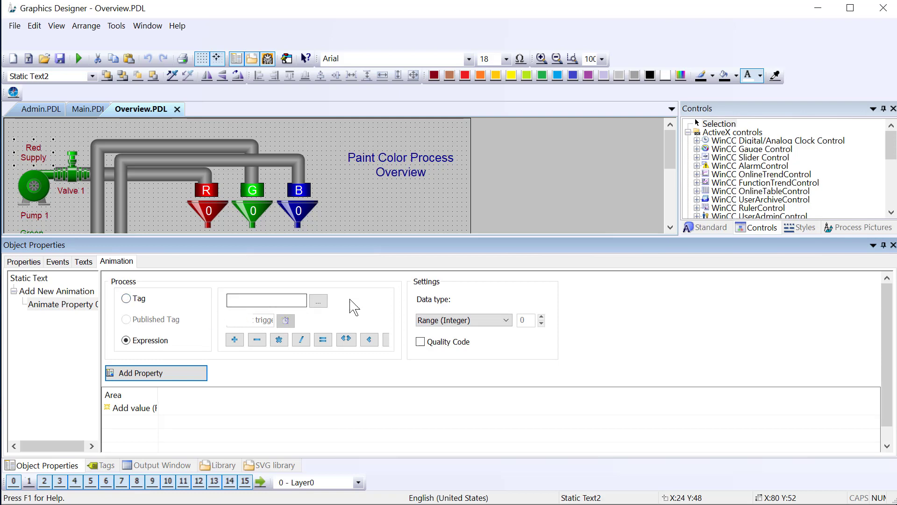
{"action": "left_click", "coordinate": [317, 303]}
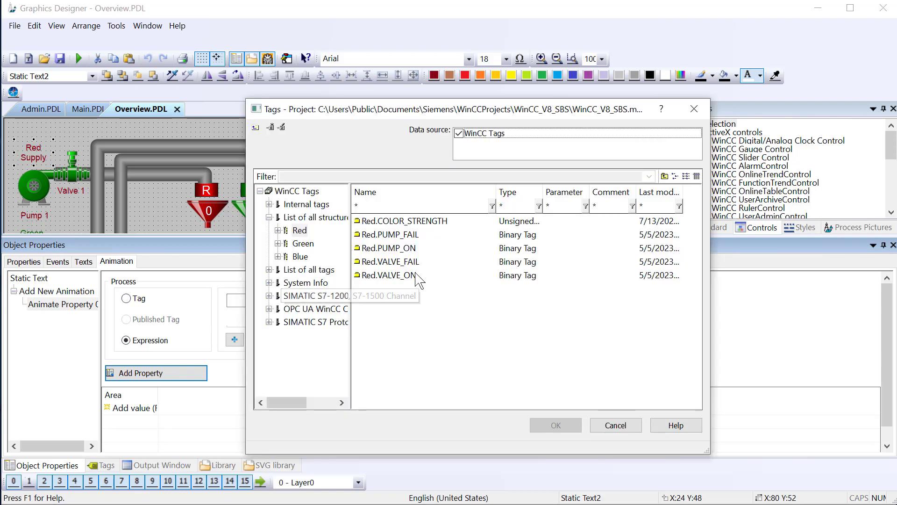
{"action": "left_click", "coordinate": [400, 236]}
{"action": "left_click", "coordinate": [554, 426]}
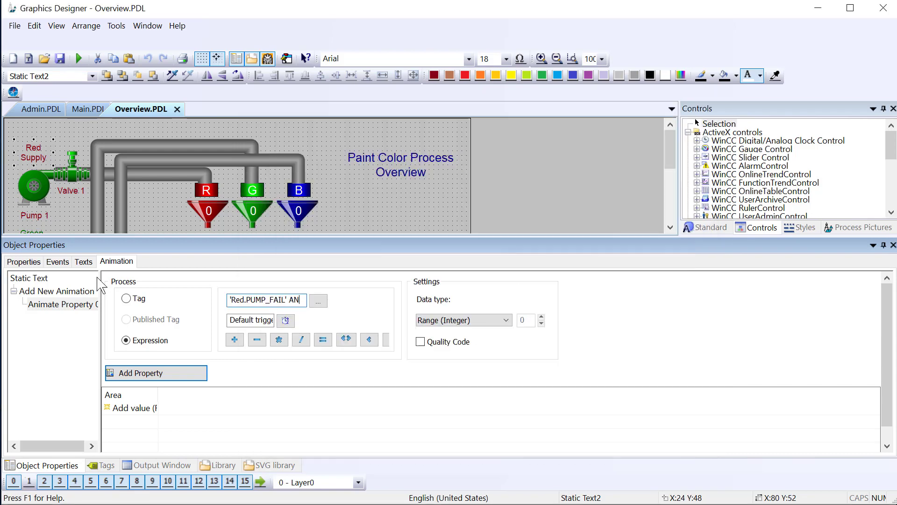
{"action": "type", "text": "D"}
{"action": "left_click", "coordinate": [318, 301]}
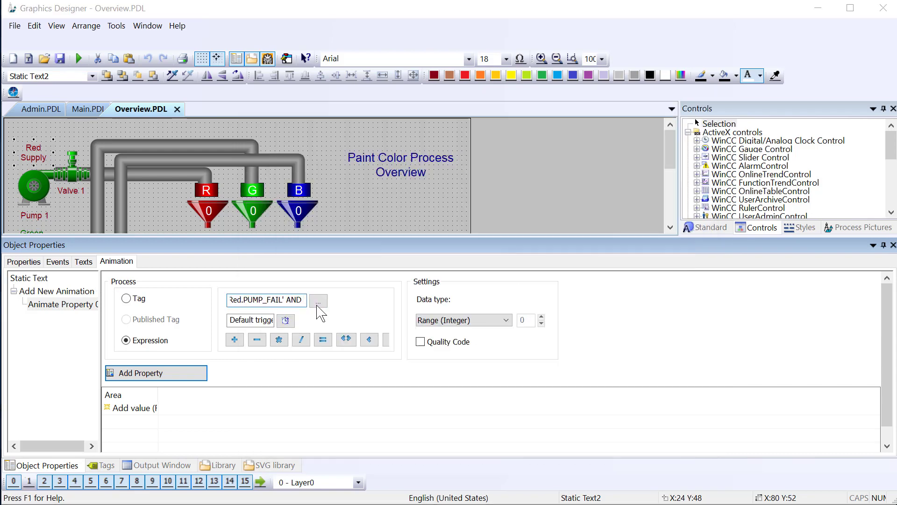
{"action": "double_click", "coordinate": [388, 261]}
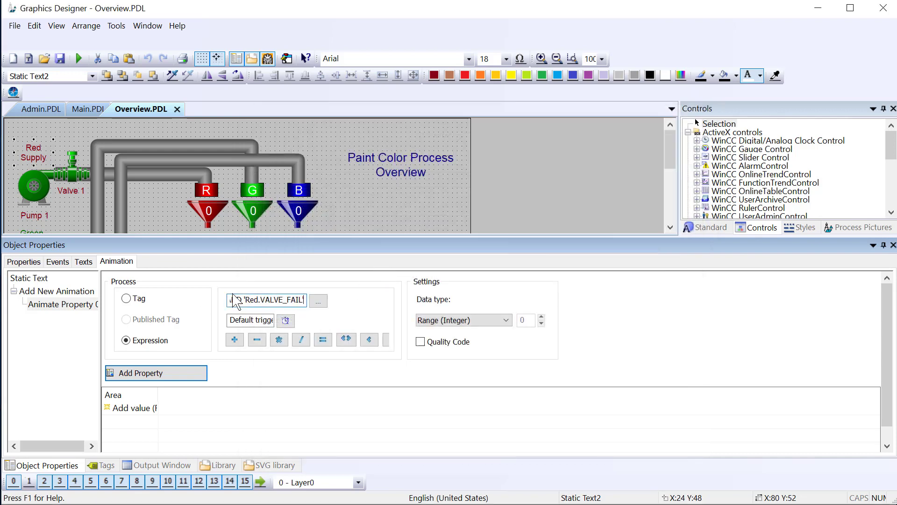
Drive the Flashing Text Active property with the expression, using data type Bool.
{"action": "left_click", "coordinate": [166, 378]}
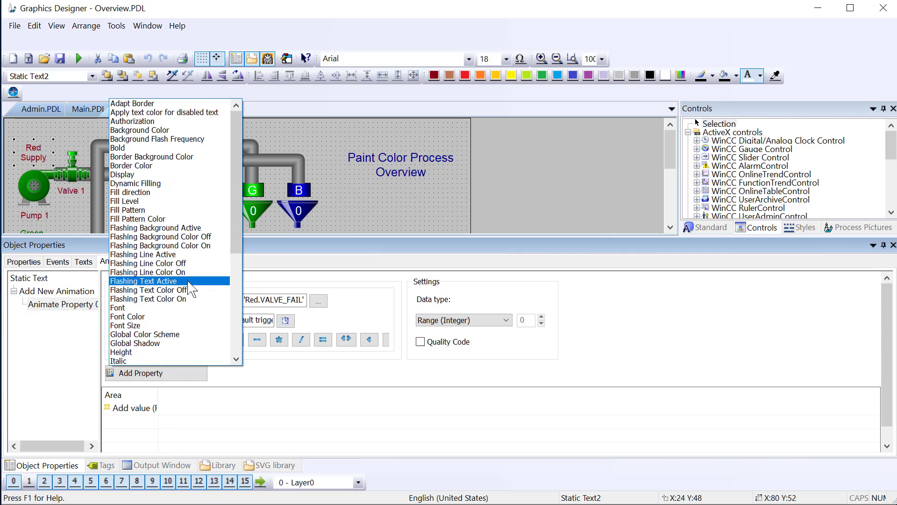
{"action": "left_click", "coordinate": [186, 281]}
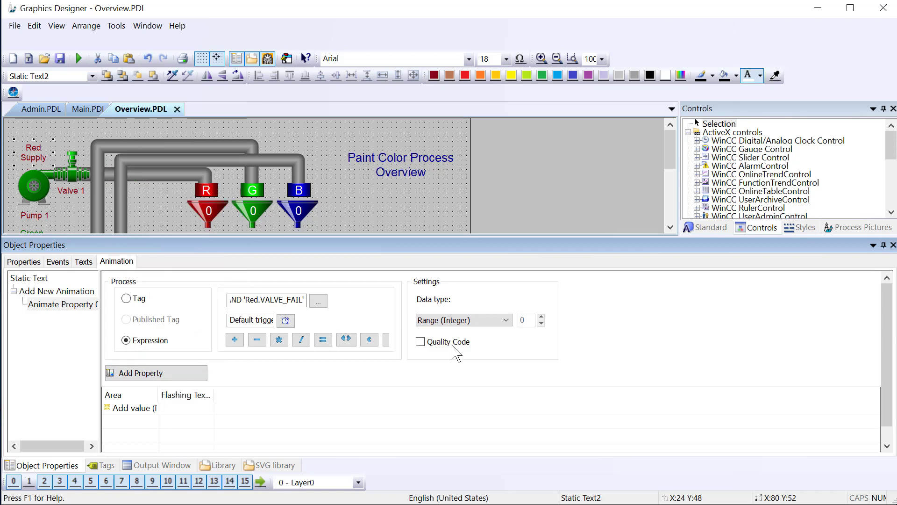
{"action": "left_click", "coordinate": [446, 321]}
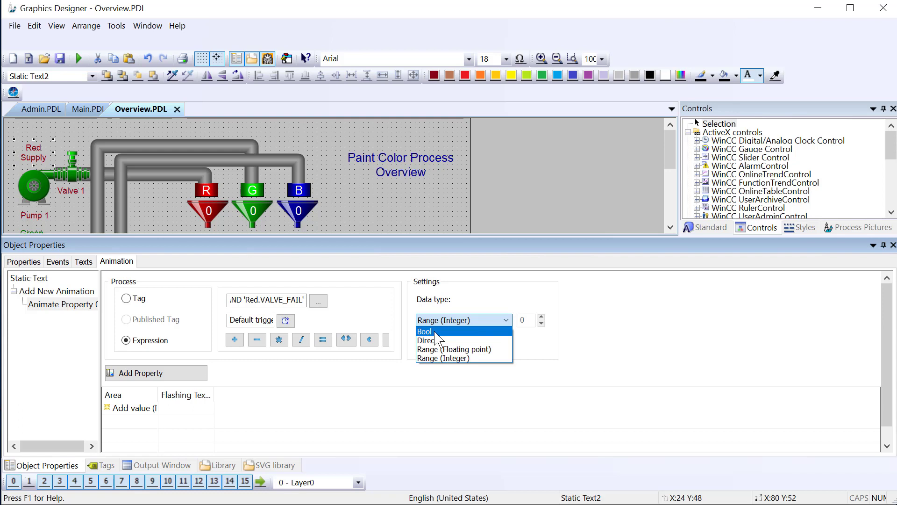
{"action": "left_click", "coordinate": [427, 332]}
{"action": "left_click_drag", "start_coordinate": [216, 395], "coordinate": [332, 395]}
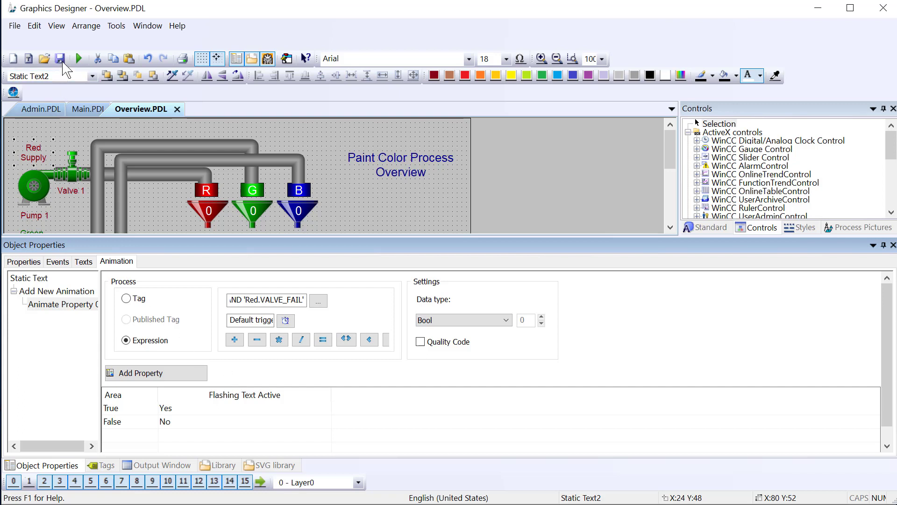
Save Overview and follow its cyclic-trigger warning to the Red Supply flashing property.
{"action": "left_click", "coordinate": [59, 59]}
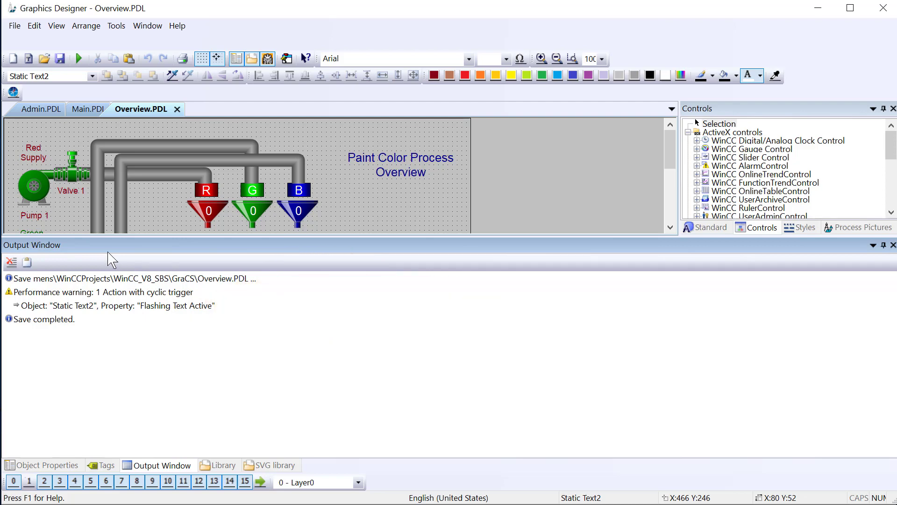
{"action": "left_click", "coordinate": [38, 166]}
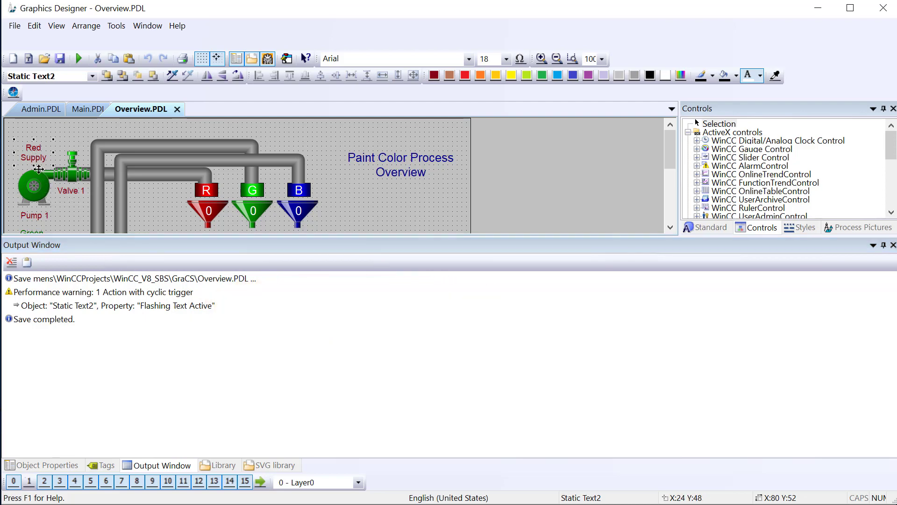
{"action": "double_click", "coordinate": [165, 306]}
Change the flashing expression's trigger event from cyclic to Tag.
{"action": "left_click", "coordinate": [435, 398]}
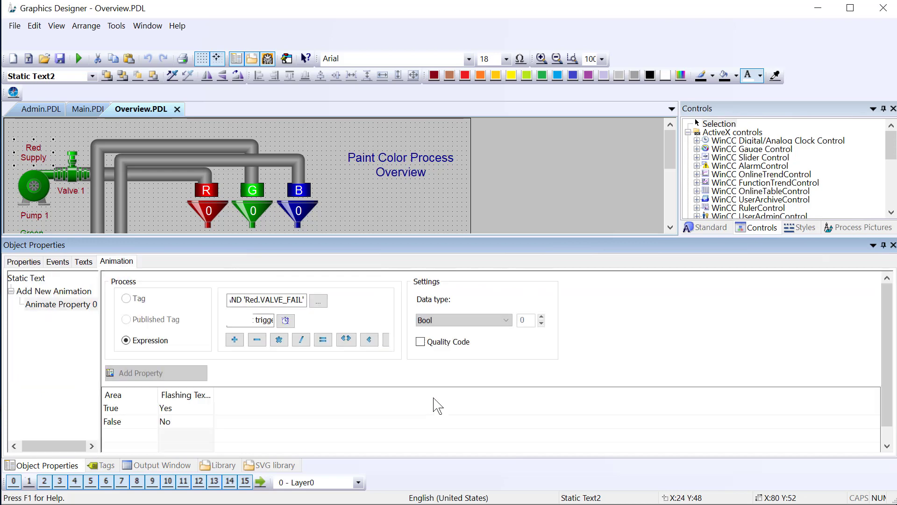
{"action": "left_click", "coordinate": [285, 320]}
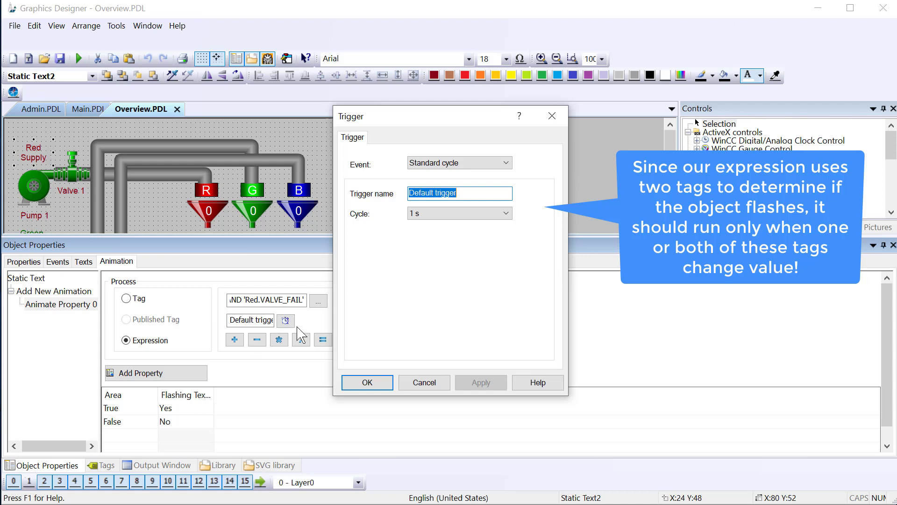
{"action": "left_click", "coordinate": [476, 163]}
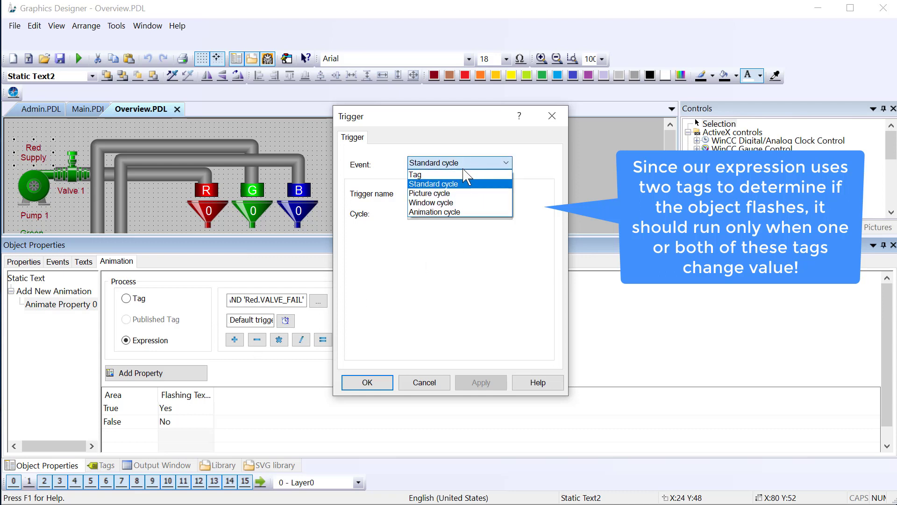
{"action": "left_click", "coordinate": [465, 174]}
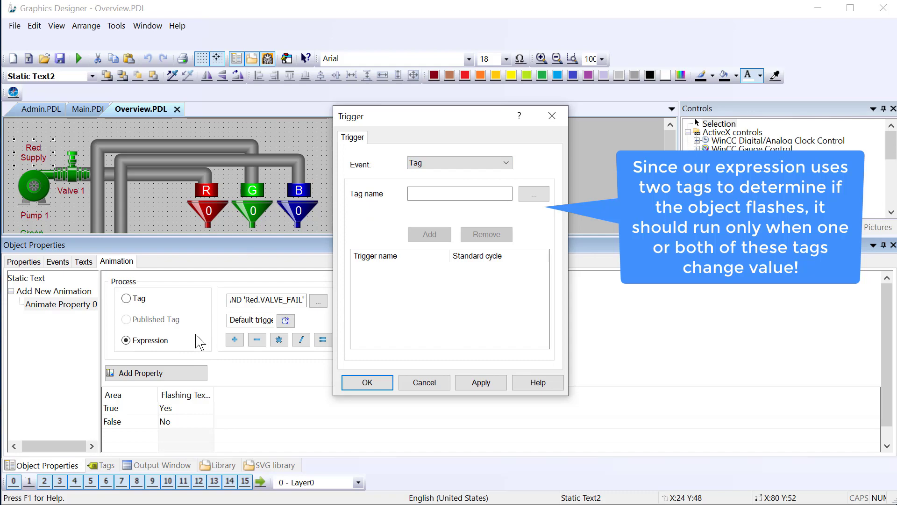
Add Red.PUMP_FAIL and Red.VALVE_FAIL as trigger tags and apply the settings.
{"action": "left_click", "coordinate": [532, 195]}
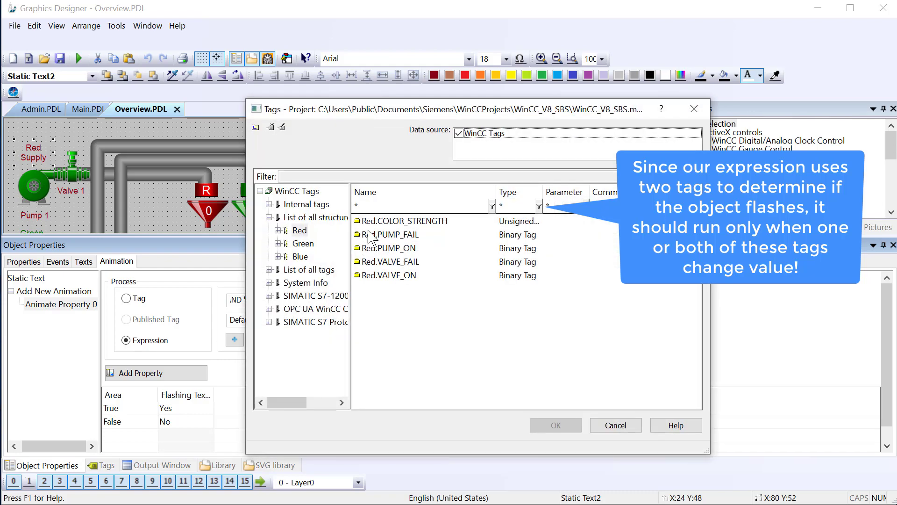
{"action": "double_click", "coordinate": [389, 235]}
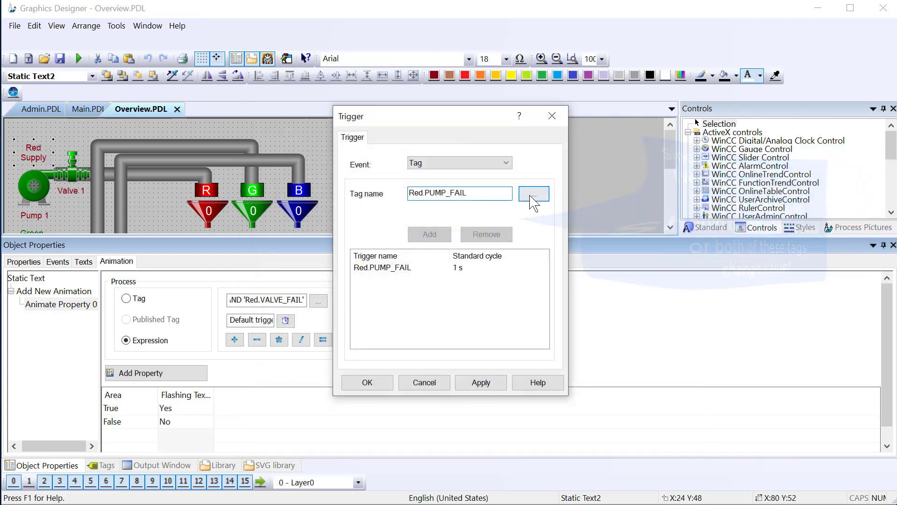
{"action": "left_click", "coordinate": [532, 194]}
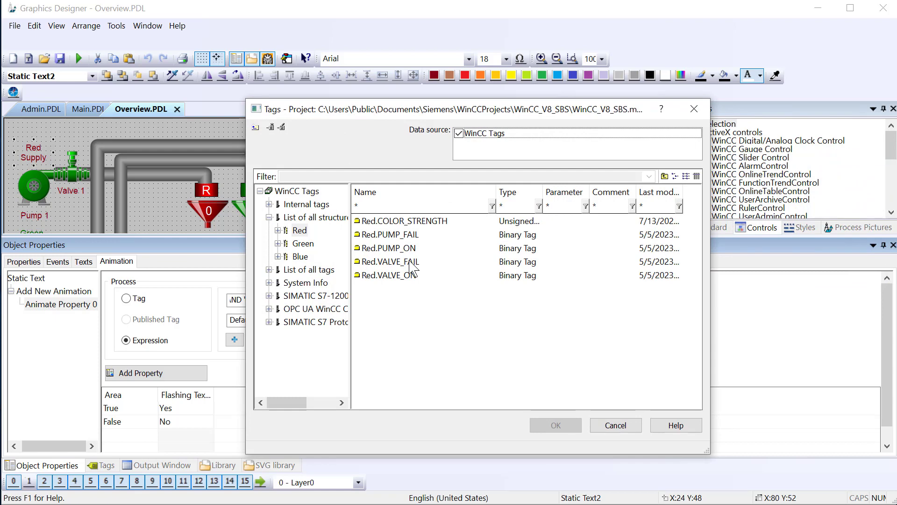
{"action": "left_click_drag", "start_coordinate": [367, 115], "coordinate": [559, 124]}
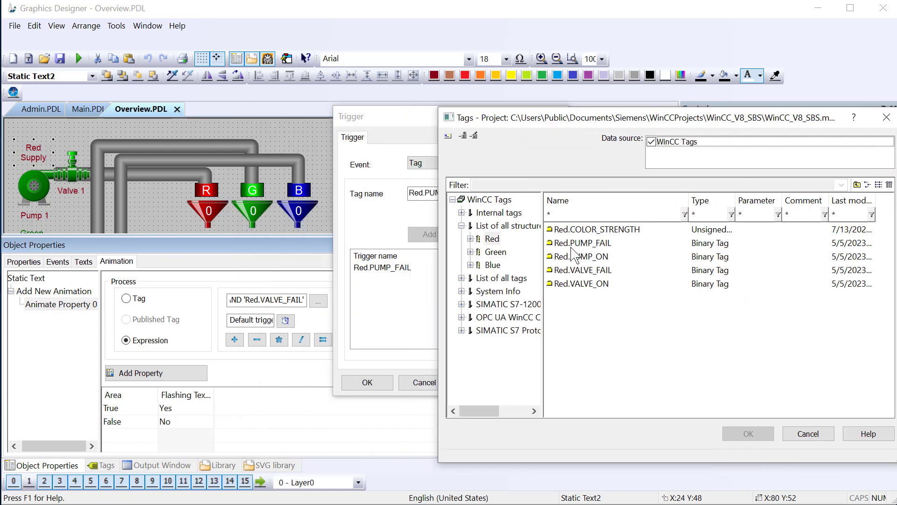
{"action": "double_click", "coordinate": [573, 270]}
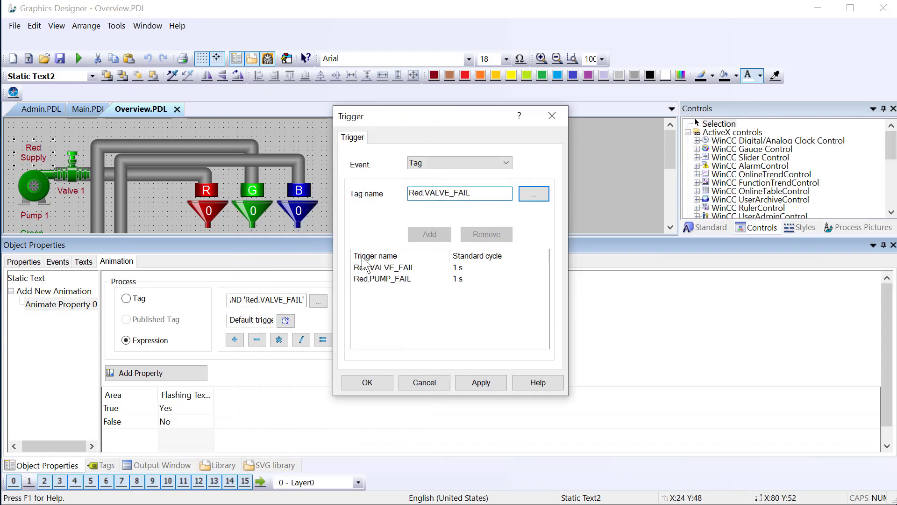
{"action": "left_click", "coordinate": [475, 390]}
{"action": "left_click", "coordinate": [381, 386]}
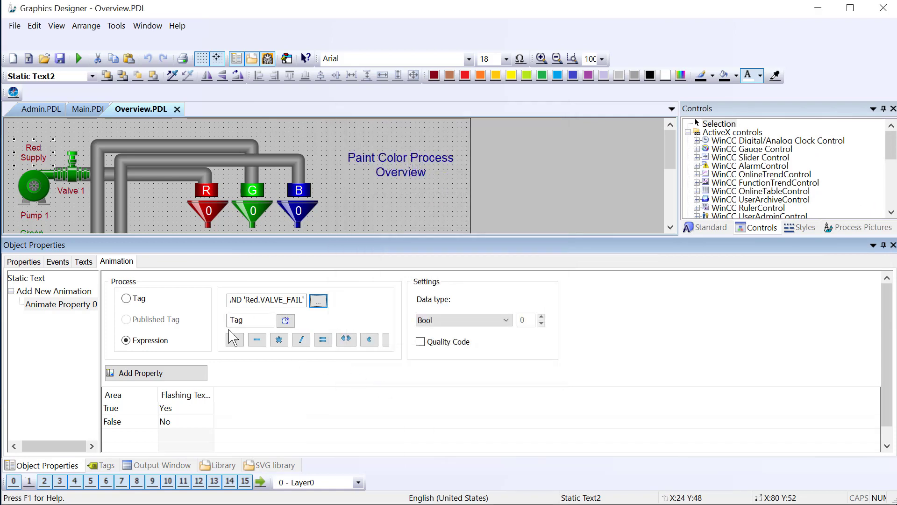
Save Overview again and reopen Red Supply's trigger settings to verify both fail tags.
{"action": "left_click", "coordinate": [60, 58]}
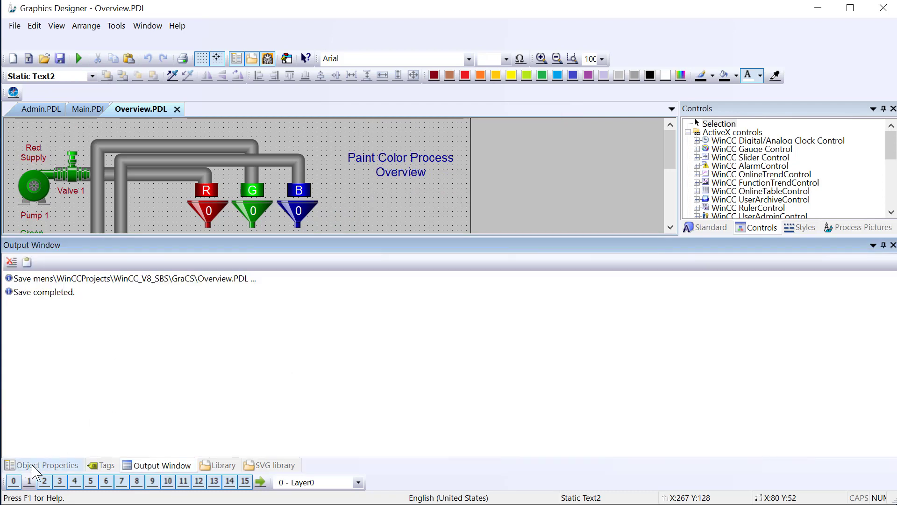
{"action": "left_click", "coordinate": [33, 466]}
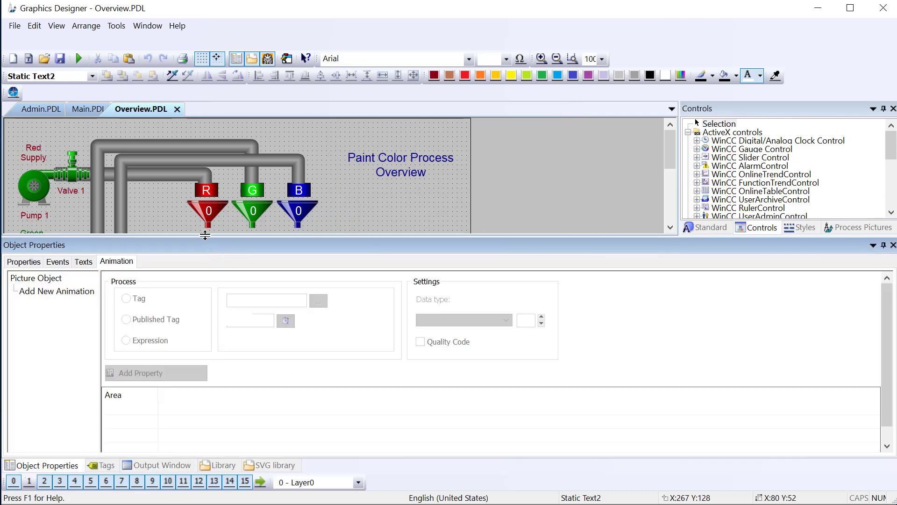
{"action": "left_click_drag", "start_coordinate": [205, 235], "coordinate": [201, 328]}
{"action": "left_click_drag", "start_coordinate": [199, 338], "coordinate": [199, 337]}
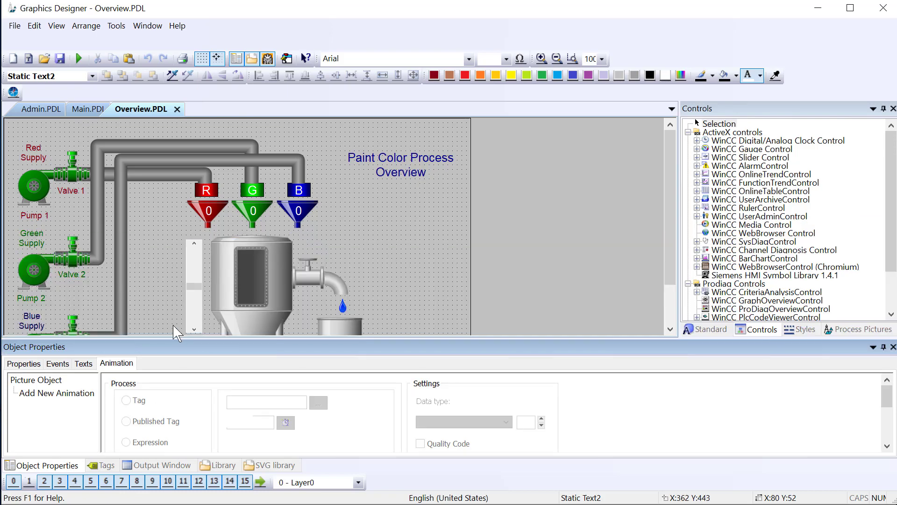
{"action": "left_click", "coordinate": [43, 164]}
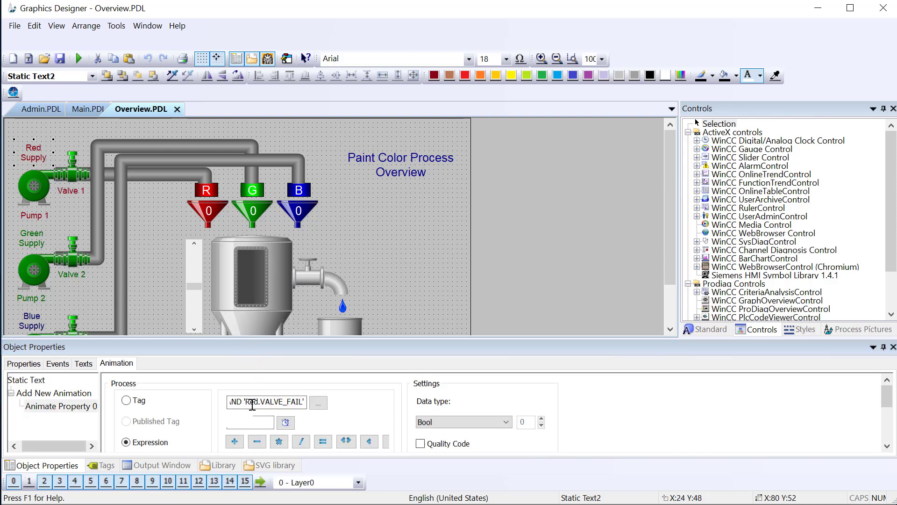
{"action": "left_click", "coordinate": [186, 399]}
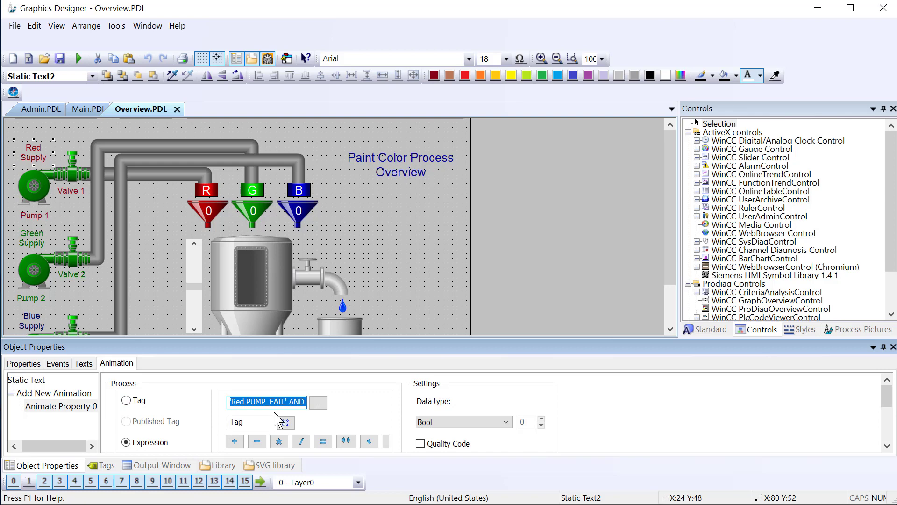
{"action": "left_click", "coordinate": [285, 422]}
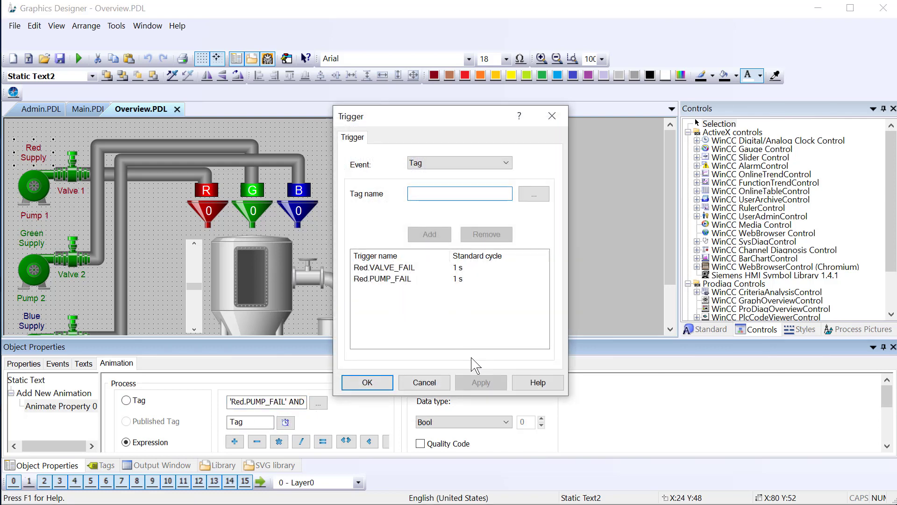
{"action": "left_click", "coordinate": [383, 387]}
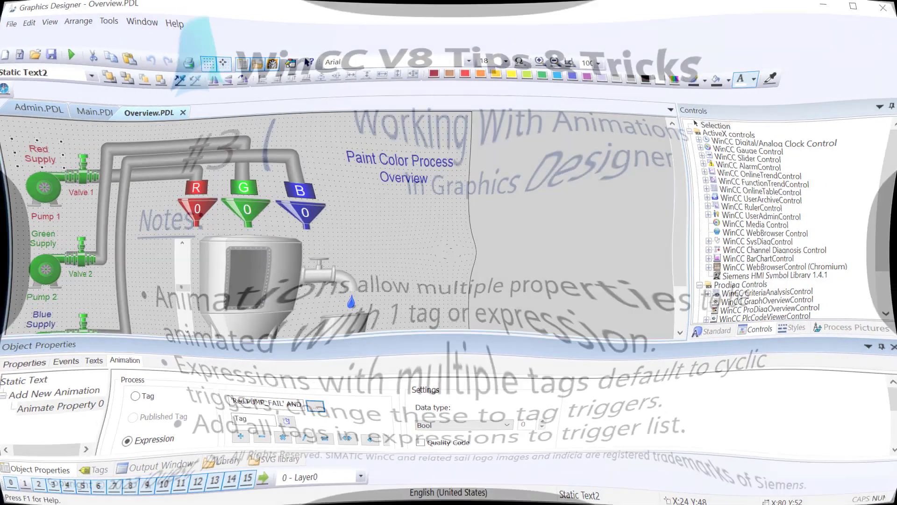